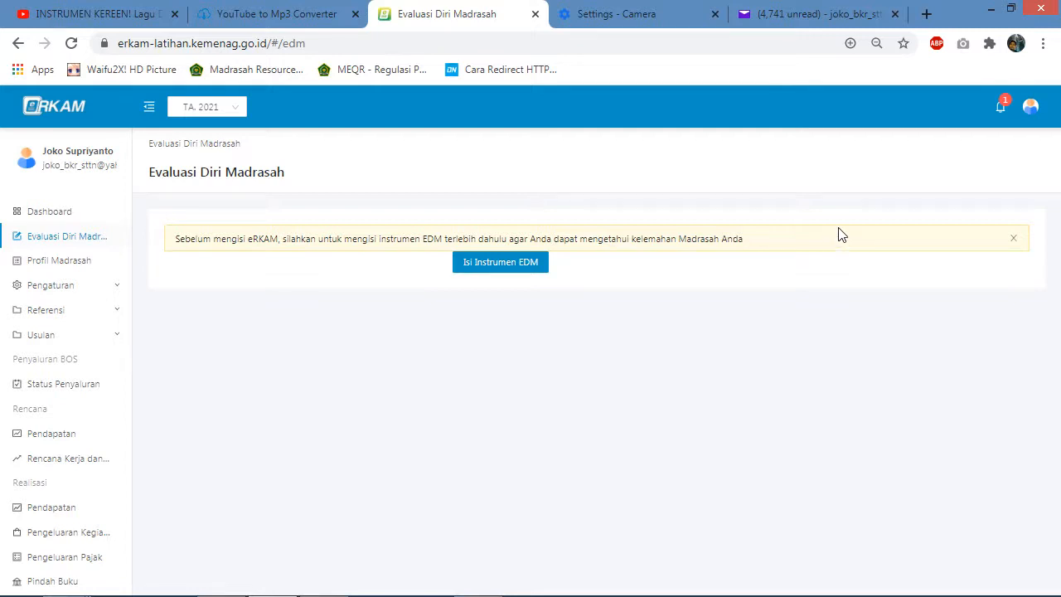
Switch the account role to Kepala Madrasah for MIN 2 Bantul
{"action": "left_click", "coordinate": [1030, 106]}
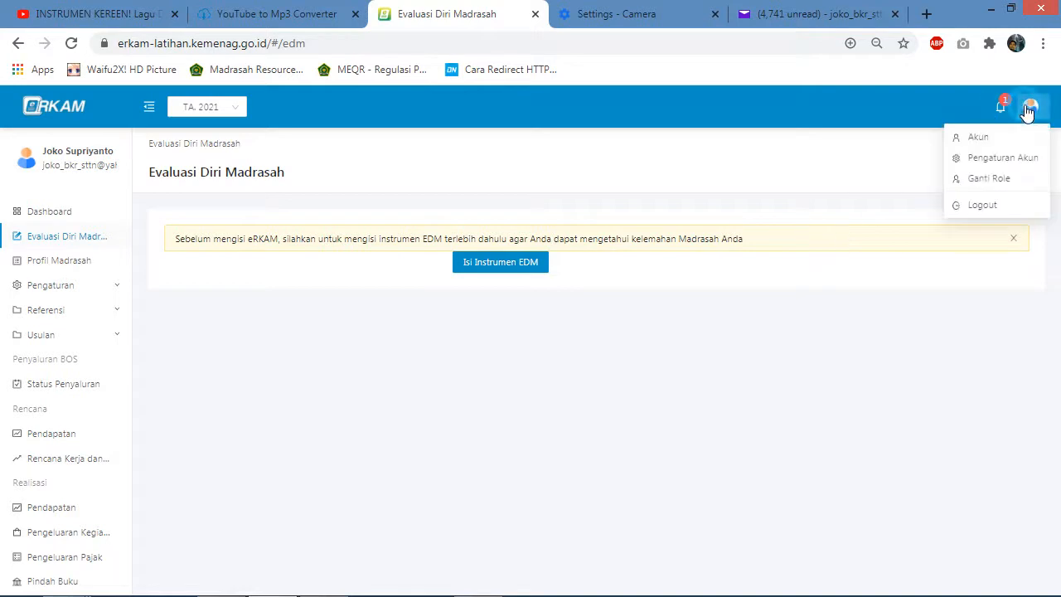
{"action": "left_click", "coordinate": [980, 179]}
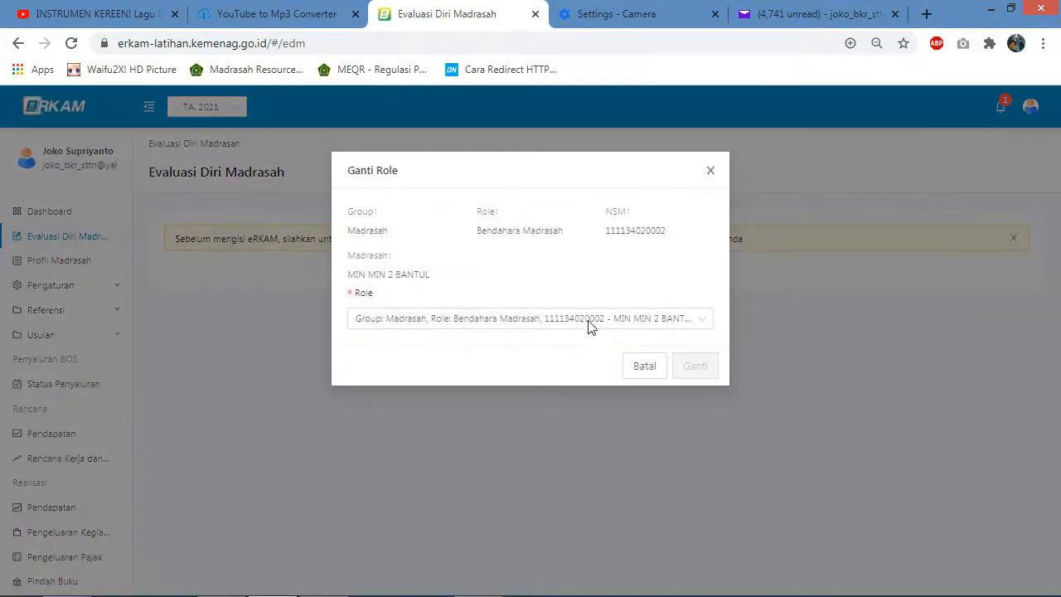
{"action": "left_click", "coordinate": [590, 319]}
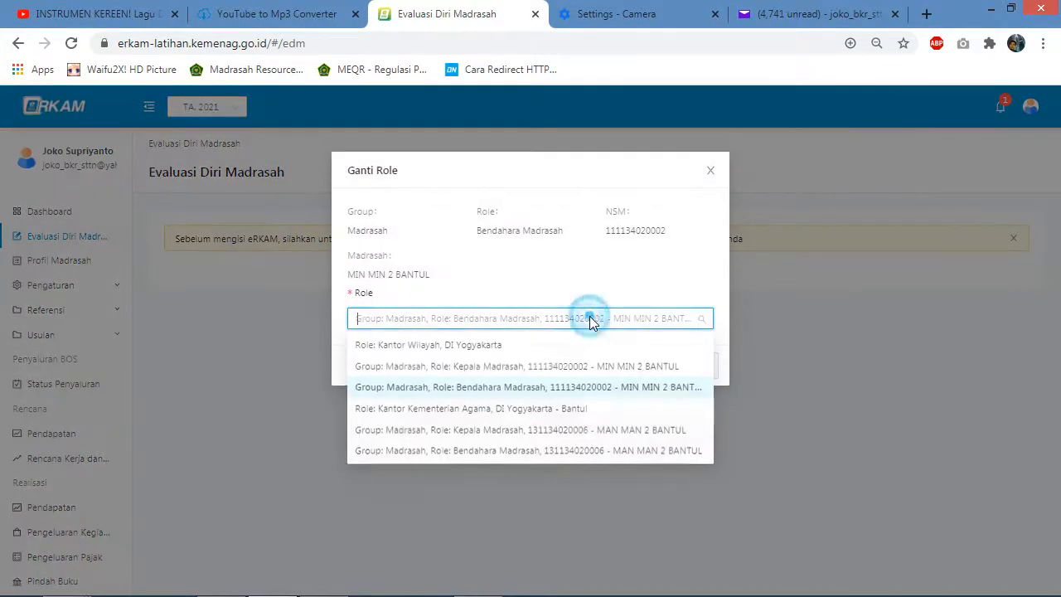
{"action": "left_click", "coordinate": [587, 369]}
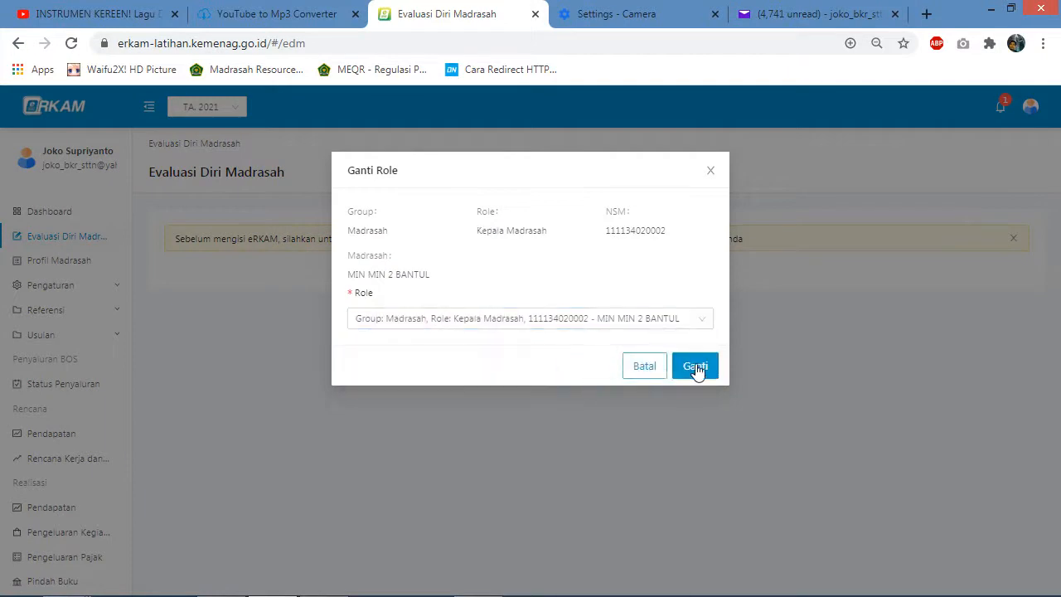
{"action": "left_click", "coordinate": [702, 365]}
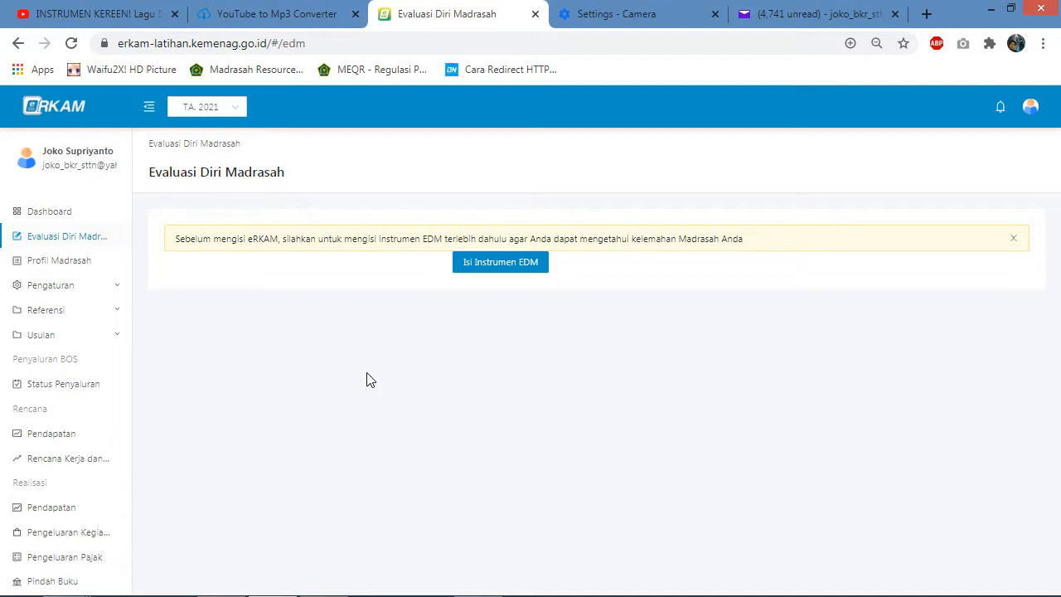
Open the EDM instrument site from Evaluasi Diri Madrasah, dismiss the translation offer and show its dashboard
{"action": "left_click", "coordinate": [79, 238]}
{"action": "left_click", "coordinate": [501, 262]}
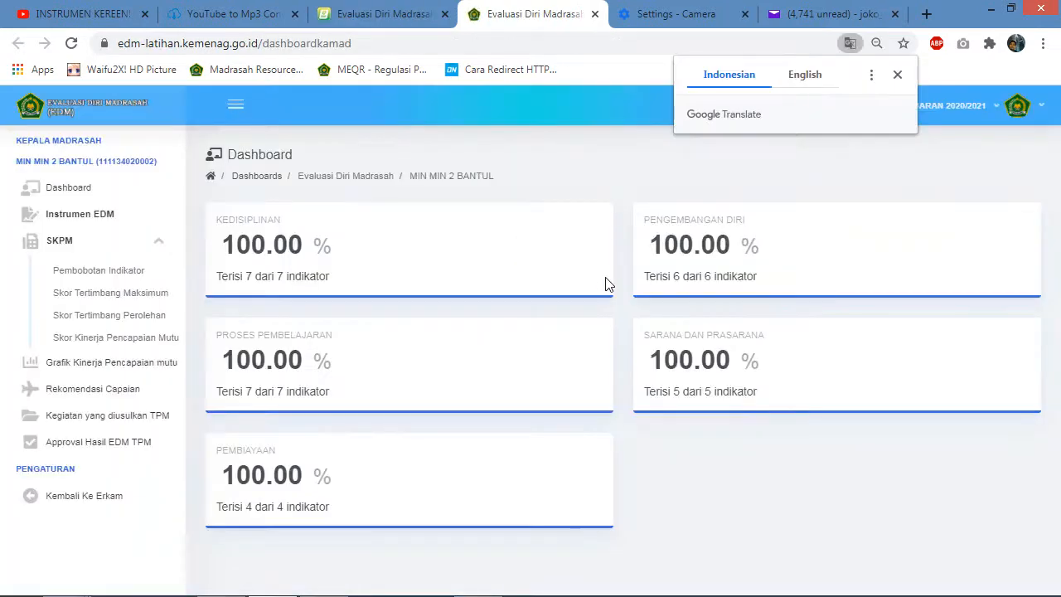
{"action": "left_click", "coordinate": [897, 75]}
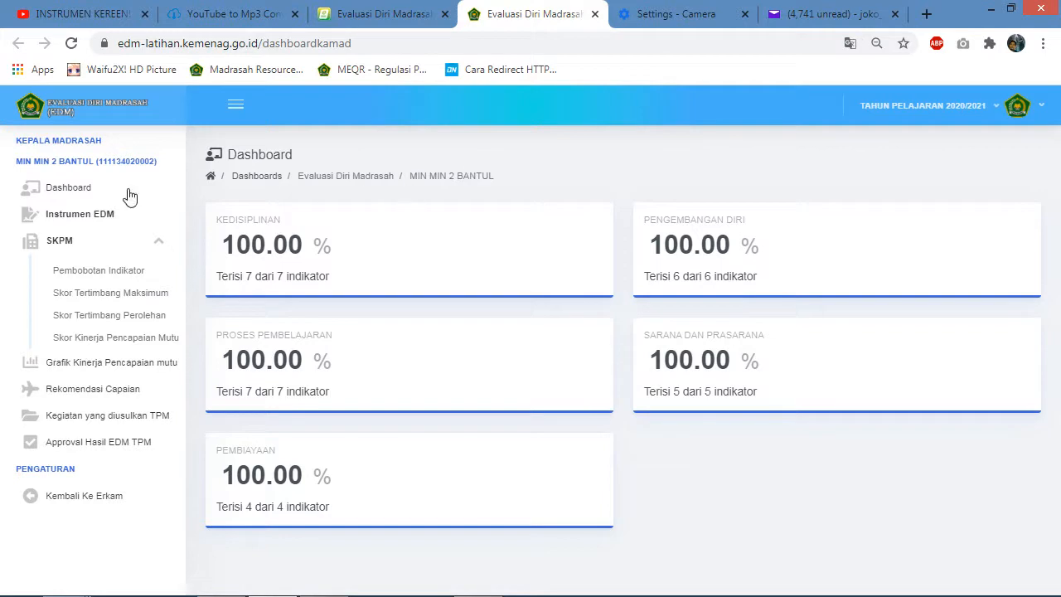
{"action": "left_click", "coordinate": [56, 199]}
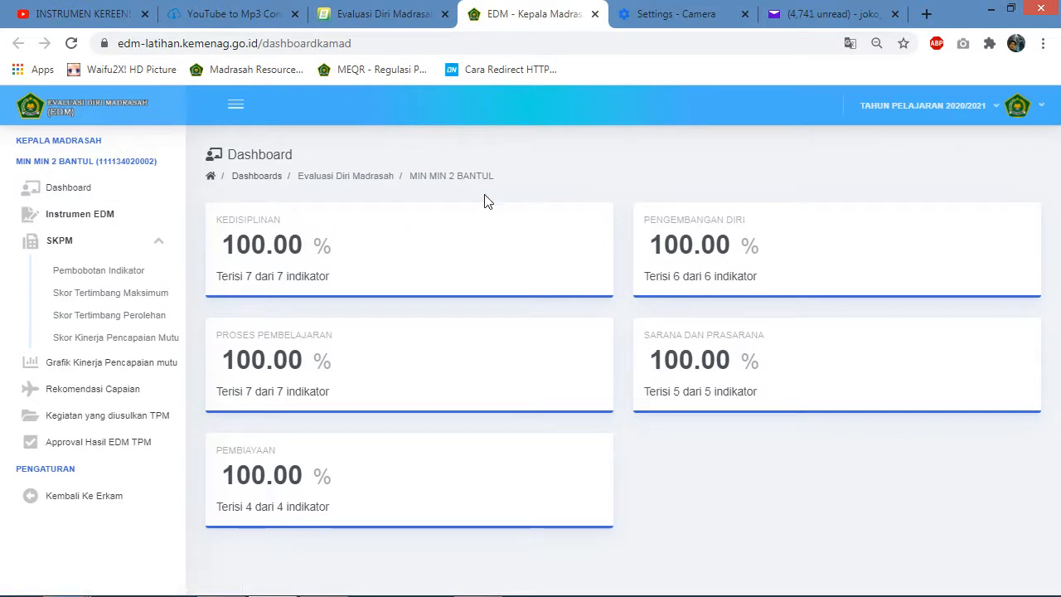
Review the five aspects on the dashboard: Kedisiplinan, Pengembangan Diri, Proses Pembelajaran, Sarana dan Prasarana, and Pembiayaan
{"action": "left_click_drag", "start_coordinate": [211, 222], "coordinate": [307, 222]}
{"action": "left_click_drag", "start_coordinate": [670, 219], "coordinate": [703, 220]}
{"action": "left_click_drag", "start_coordinate": [262, 333], "coordinate": [307, 337]}
{"action": "left_click_drag", "start_coordinate": [704, 335], "coordinate": [762, 336]}
{"action": "left_click", "coordinate": [224, 451]}
{"action": "left_click_drag", "start_coordinate": [236, 451], "coordinate": [256, 452]}
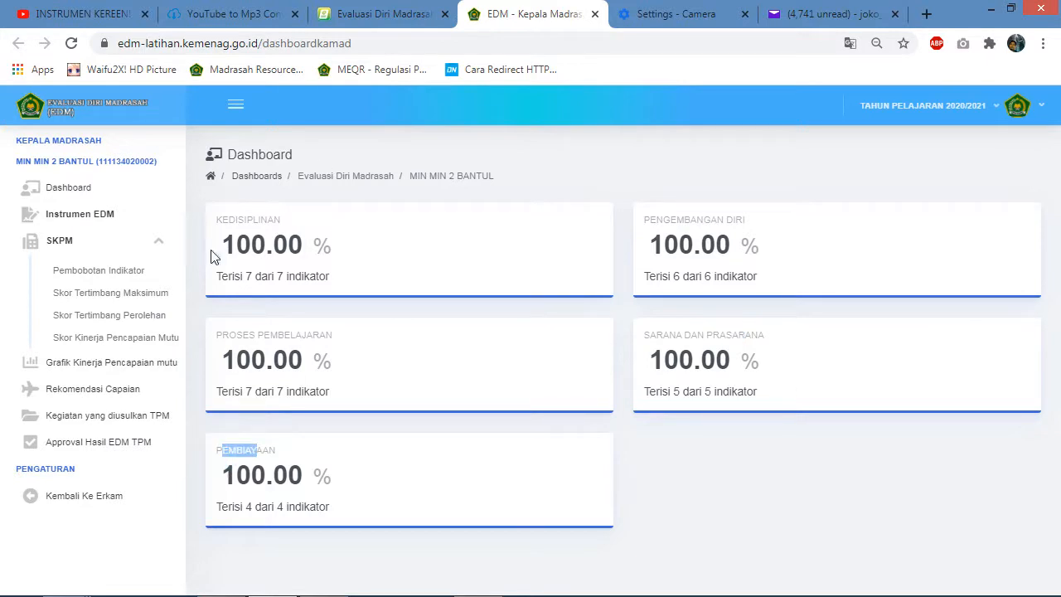
Examine how many indicators are filled in for each aspect on the dashboard
{"action": "left_click_drag", "start_coordinate": [252, 220], "coordinate": [282, 221]}
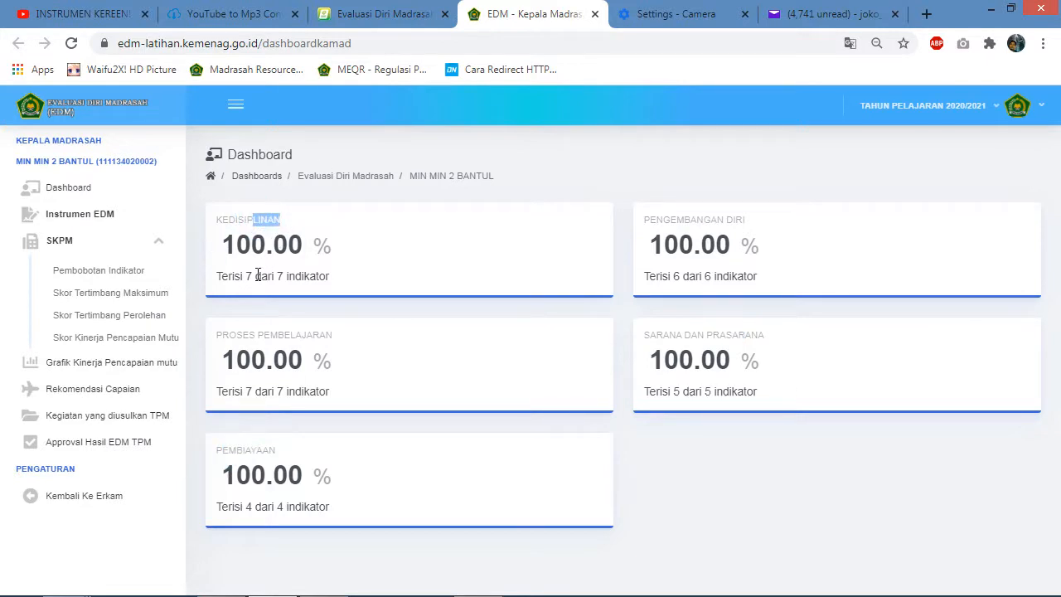
{"action": "double_click", "coordinate": [247, 276]}
{"action": "left_click_drag", "start_coordinate": [665, 221], "coordinate": [690, 220]}
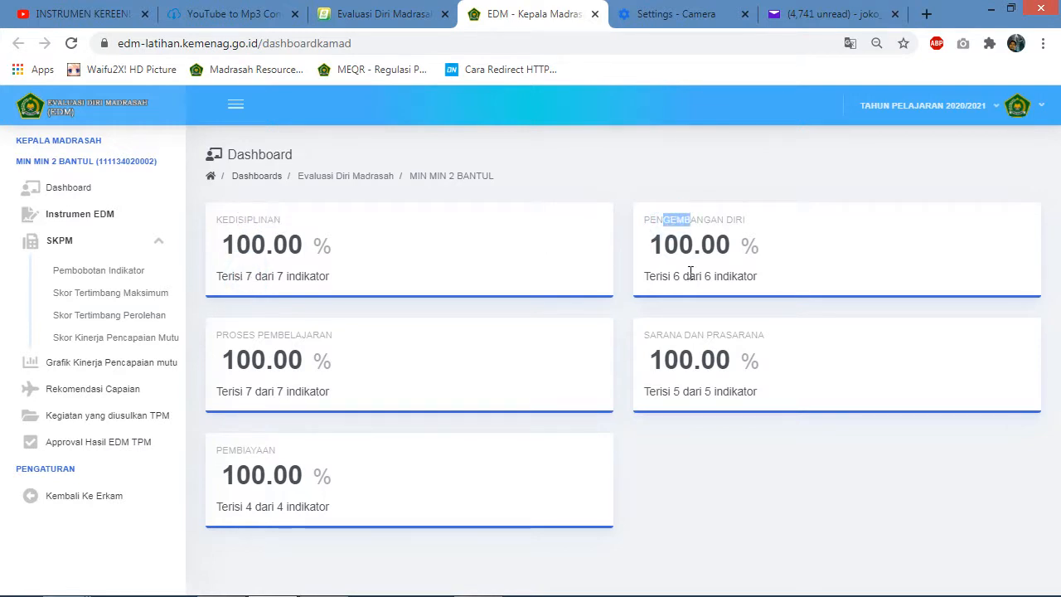
{"action": "left_click_drag", "start_coordinate": [711, 276], "coordinate": [723, 276]}
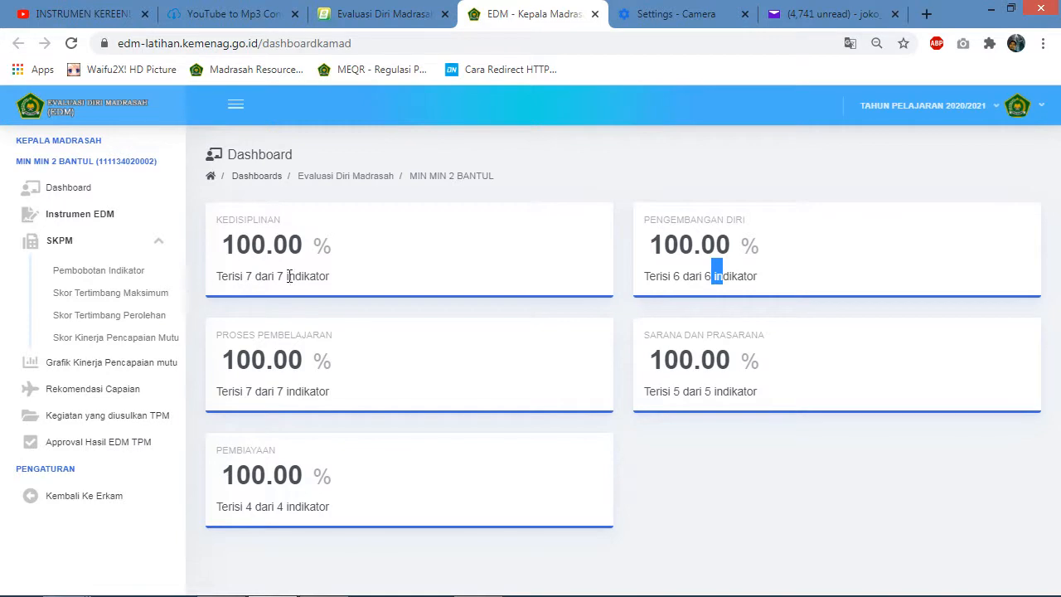
{"action": "double_click", "coordinate": [279, 277]}
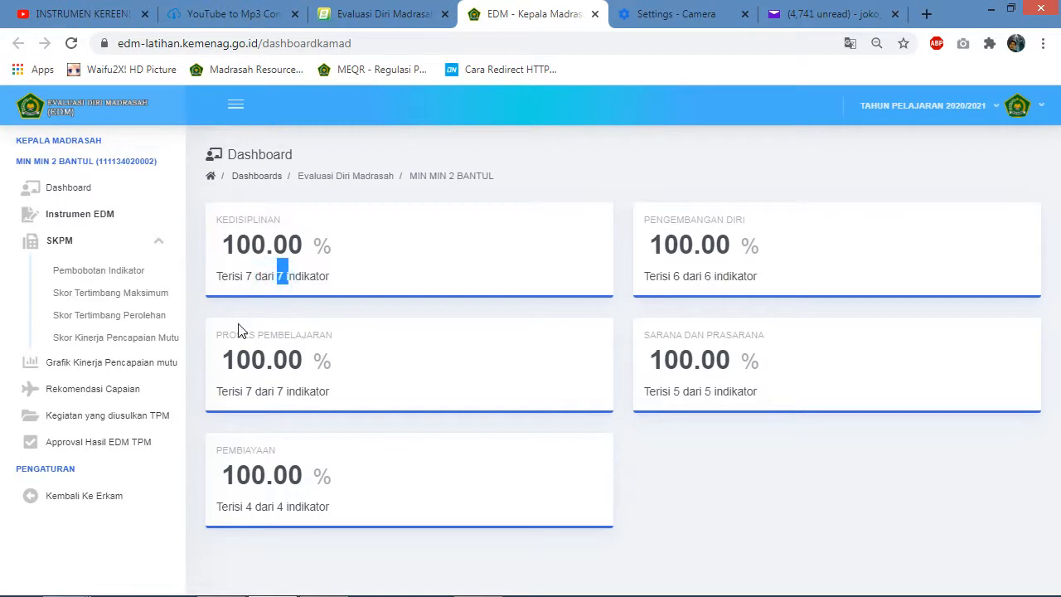
{"action": "left_click_drag", "start_coordinate": [277, 389], "coordinate": [311, 390]}
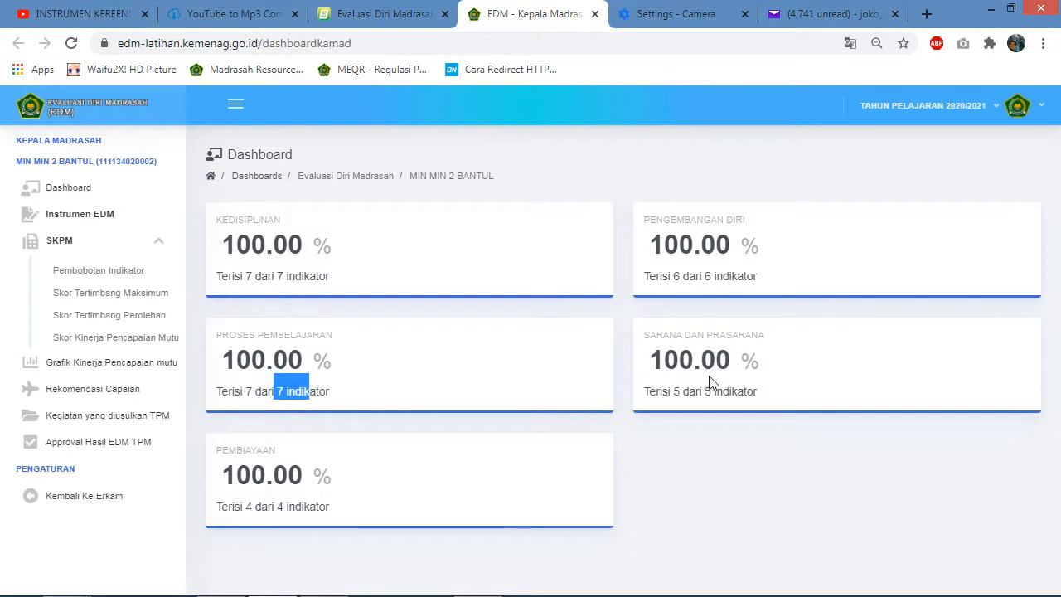
{"action": "left_click_drag", "start_coordinate": [704, 393], "coordinate": [753, 393]}
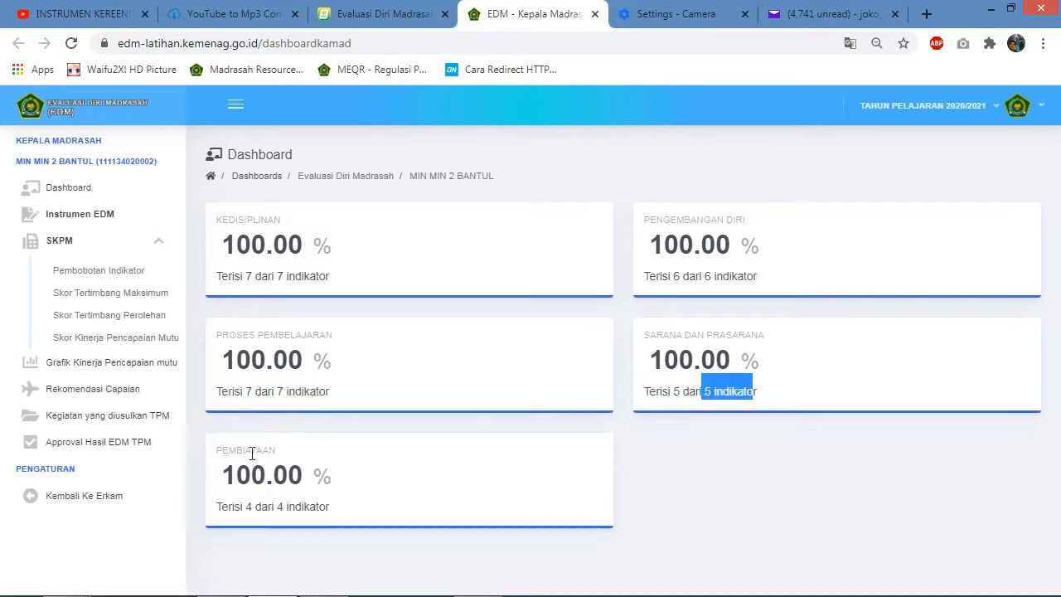
{"action": "left_click_drag", "start_coordinate": [277, 506], "coordinate": [321, 506]}
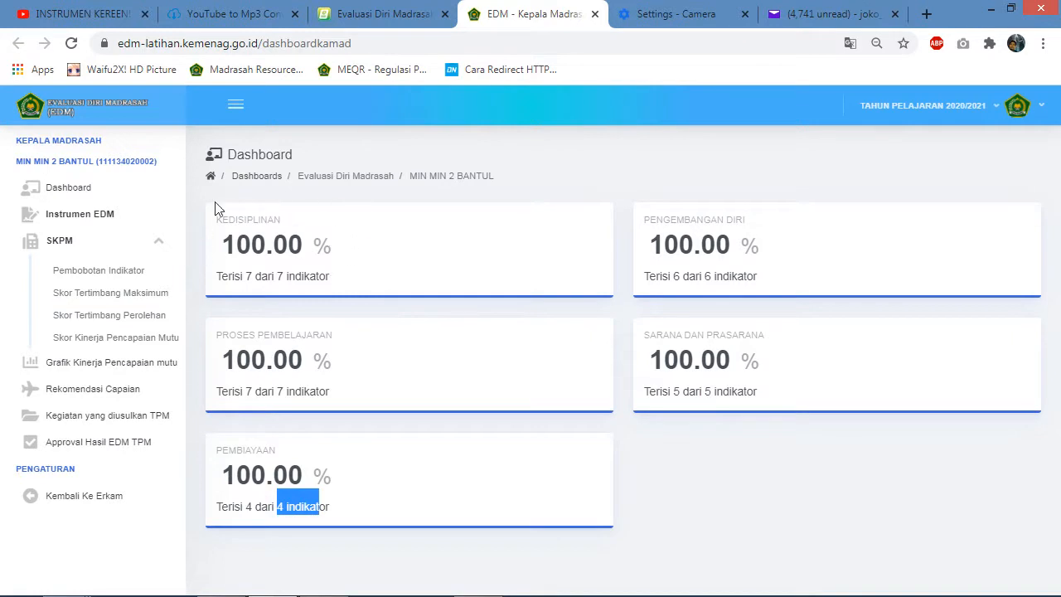
{"action": "left_click", "coordinate": [244, 276]}
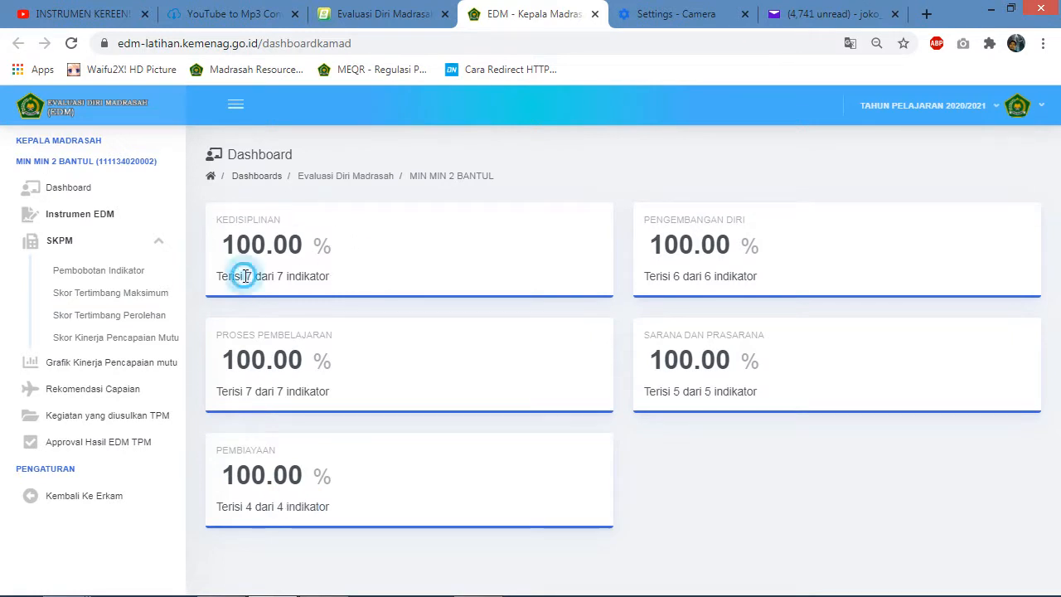
{"action": "double_click", "coordinate": [280, 276]}
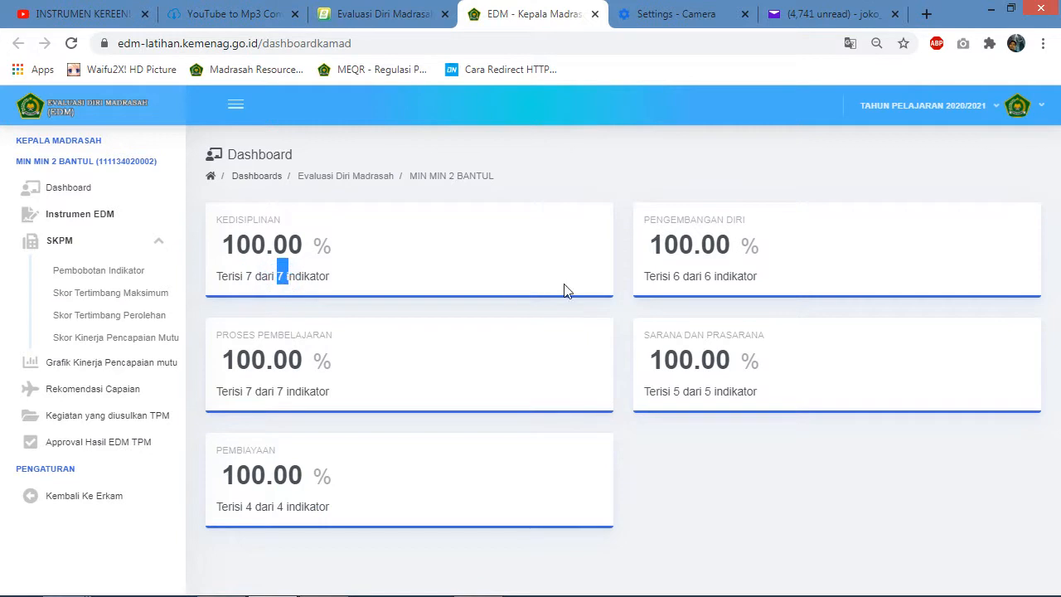
{"action": "left_click_drag", "start_coordinate": [672, 250], "coordinate": [673, 276]}
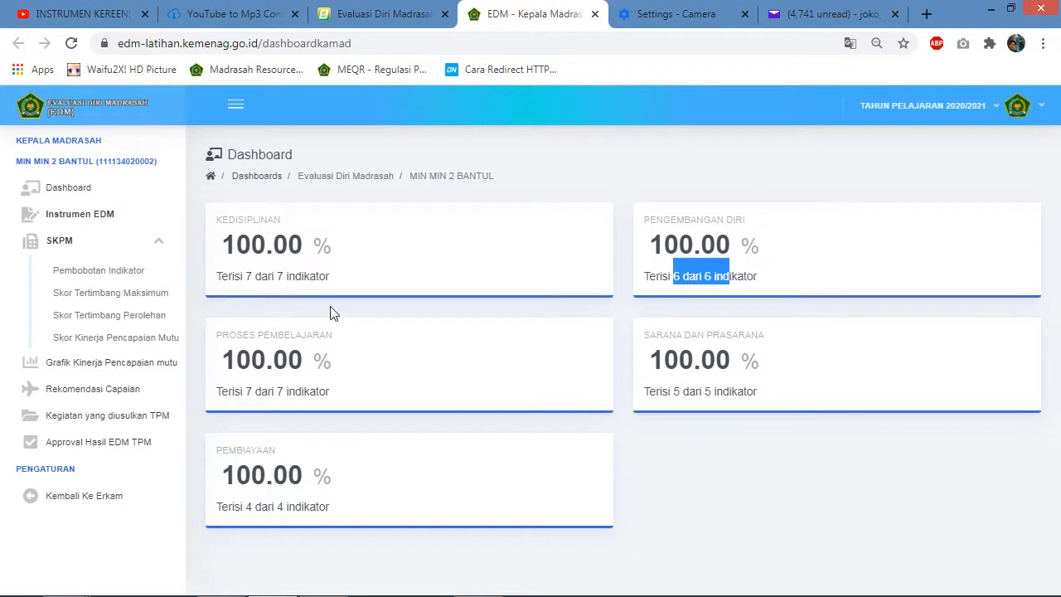
Open Instrumen EDM and go through the Kedisiplinan questions A.1 to A.7
{"action": "left_click", "coordinate": [73, 217]}
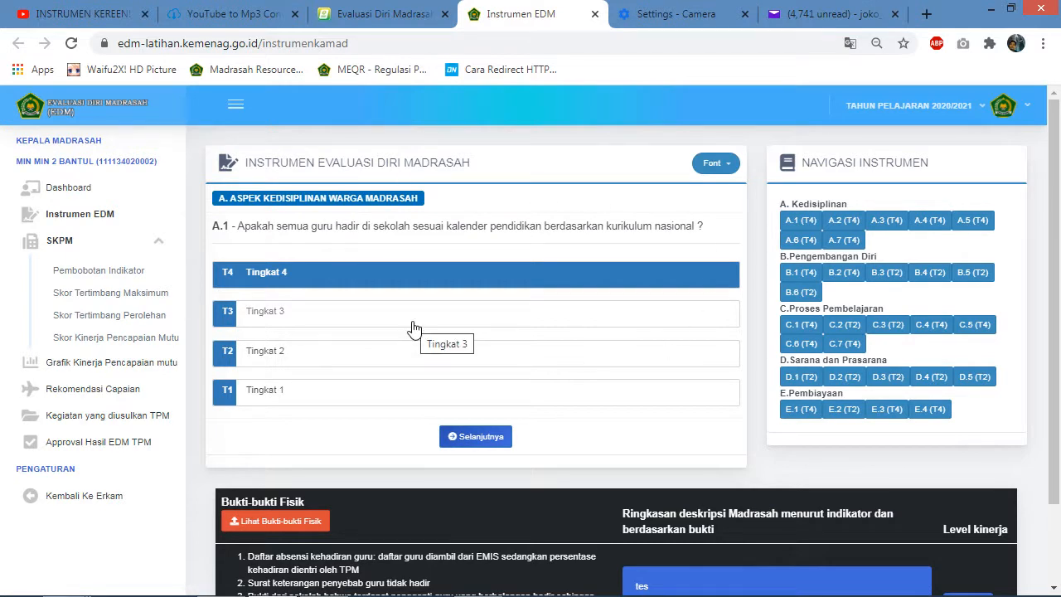
{"action": "left_click", "coordinate": [476, 436]}
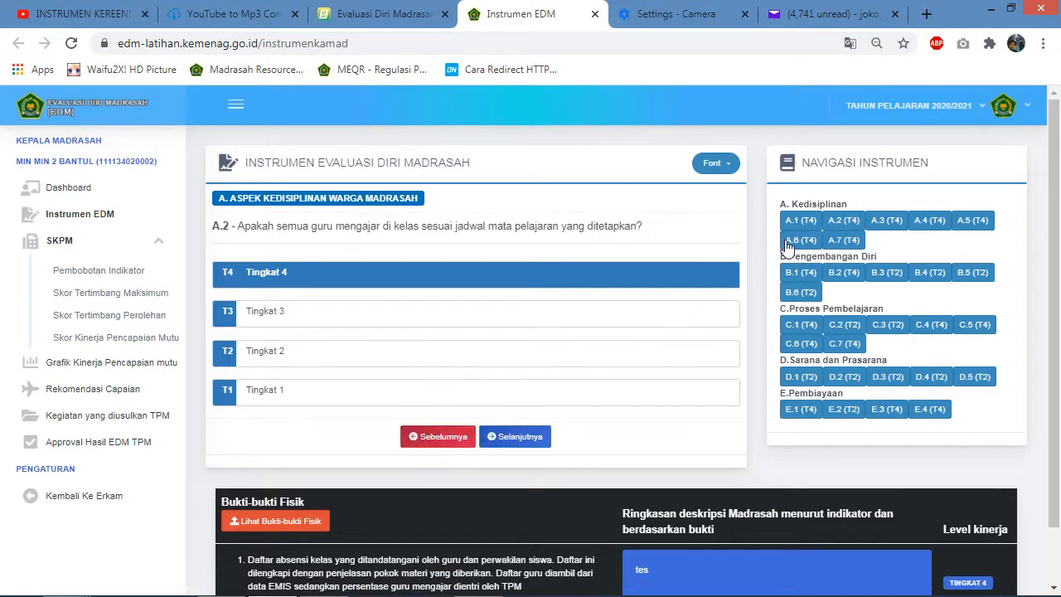
{"action": "left_click", "coordinate": [884, 220]}
{"action": "left_click", "coordinate": [920, 222]}
{"action": "left_click", "coordinate": [970, 221]}
{"action": "left_click", "coordinate": [801, 240]}
{"action": "left_click", "coordinate": [842, 241]}
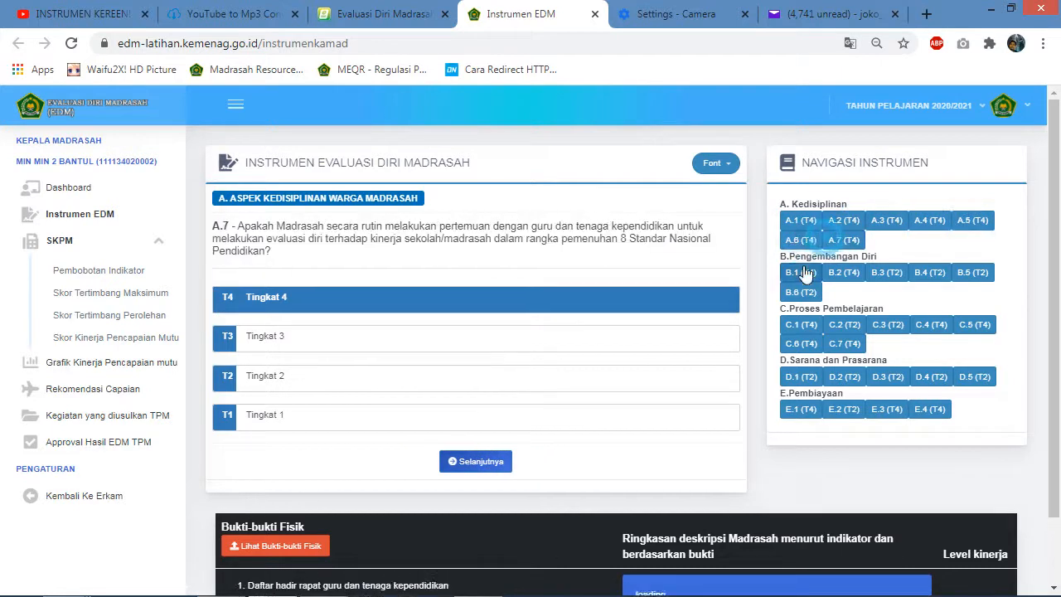
Go through the Pengembangan Diri questions B.1 to B.6 in the instrument
{"action": "left_click", "coordinate": [801, 272]}
{"action": "left_click", "coordinate": [844, 274]}
{"action": "left_click", "coordinate": [886, 272]}
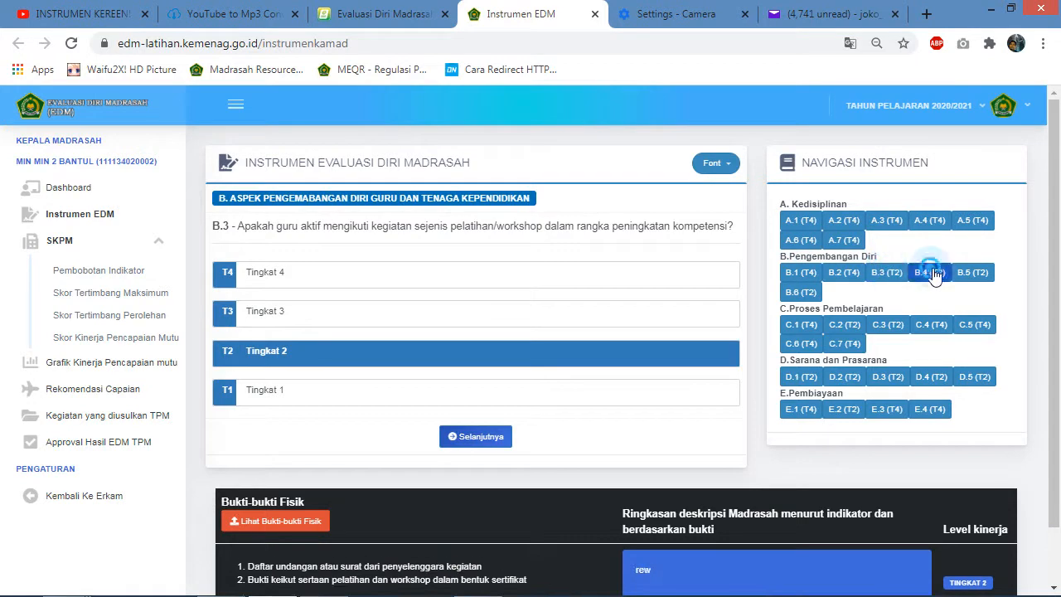
{"action": "left_click", "coordinate": [930, 275]}
{"action": "left_click", "coordinate": [971, 273]}
{"action": "left_click", "coordinate": [796, 291]}
Go through the Proses Pembelajaran questions C.1 to C.7 in the instrument
{"action": "left_click", "coordinate": [809, 328]}
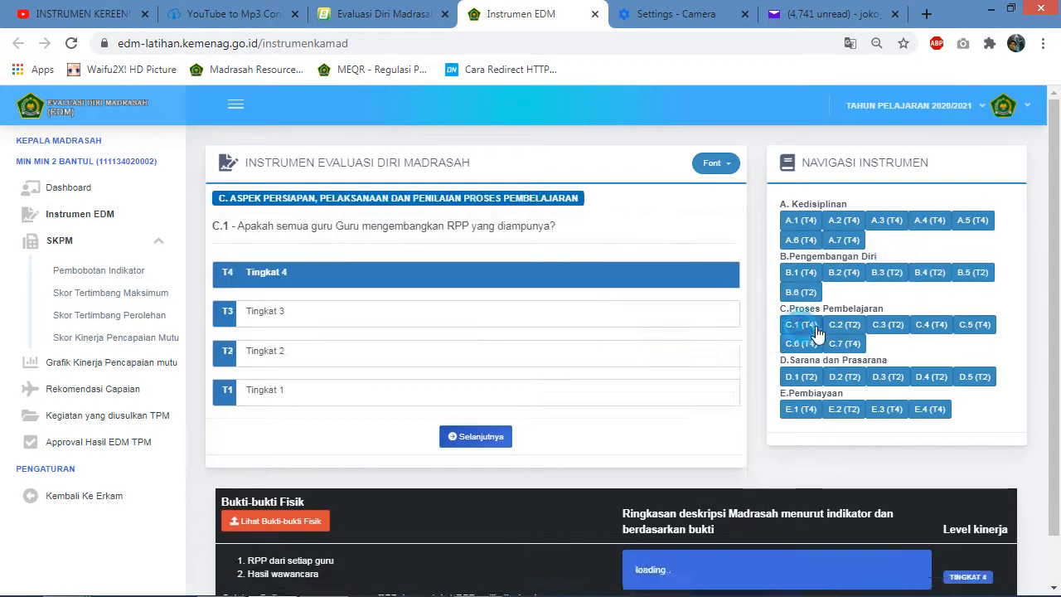
{"action": "left_click", "coordinate": [844, 324]}
{"action": "left_click", "coordinate": [888, 325]}
{"action": "left_click", "coordinate": [932, 325]}
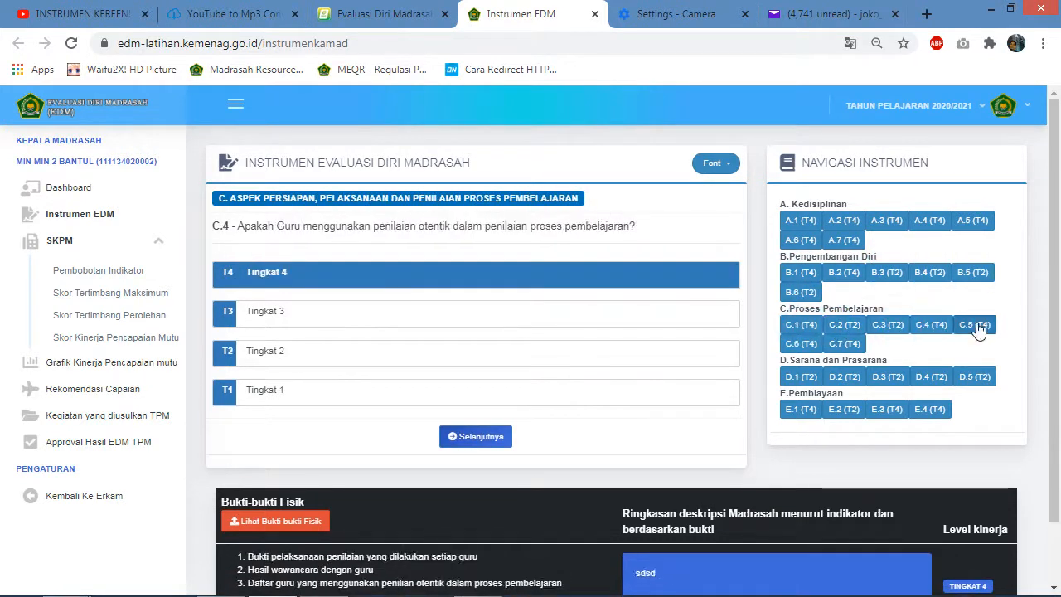
{"action": "left_click", "coordinate": [977, 327]}
{"action": "left_click", "coordinate": [801, 343]}
{"action": "left_click", "coordinate": [845, 345]}
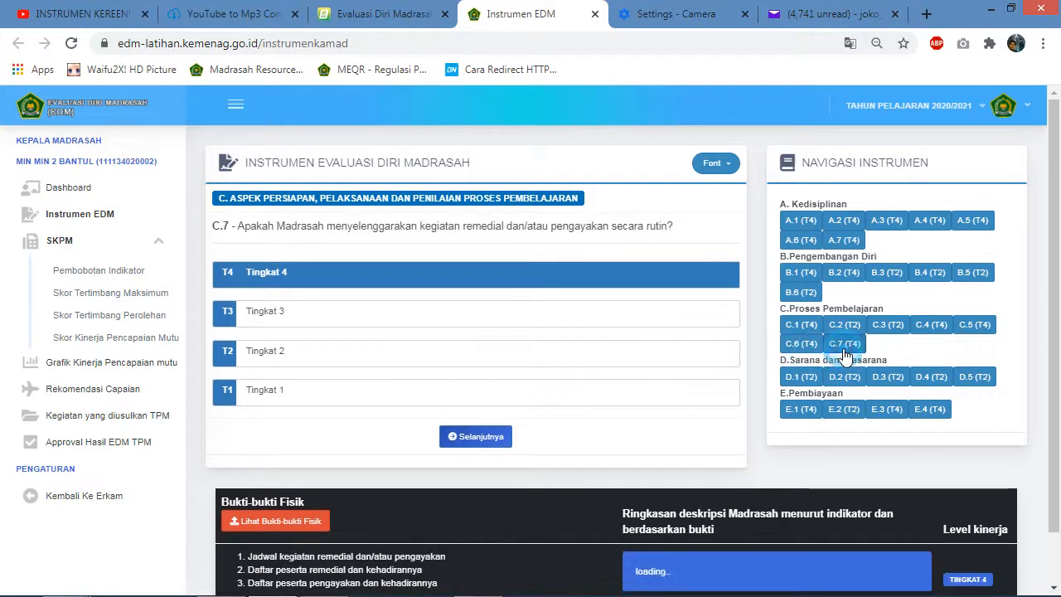
Go through the Sarana dan Prasarana questions D.1 to D.5 in the instrument
{"action": "left_click", "coordinate": [801, 377]}
{"action": "left_click", "coordinate": [845, 377]}
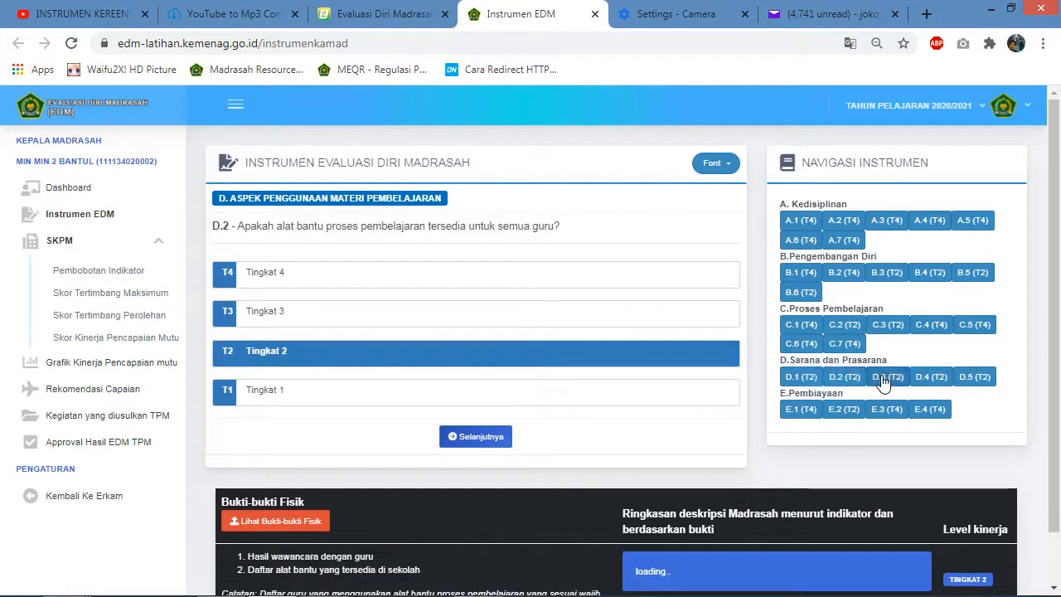
{"action": "left_click", "coordinate": [884, 380]}
{"action": "left_click", "coordinate": [930, 378]}
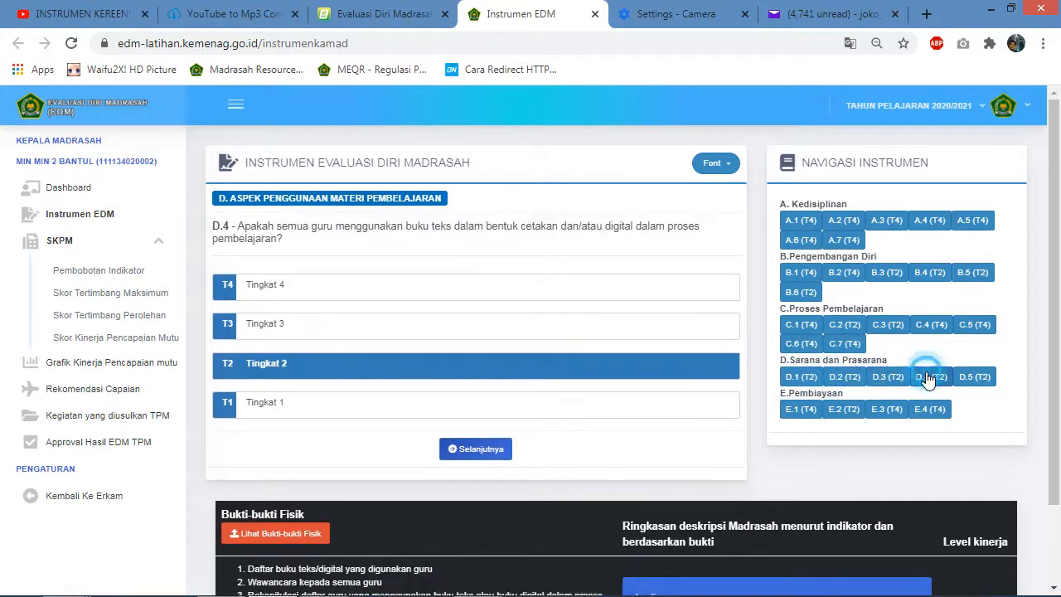
{"action": "left_click", "coordinate": [973, 378]}
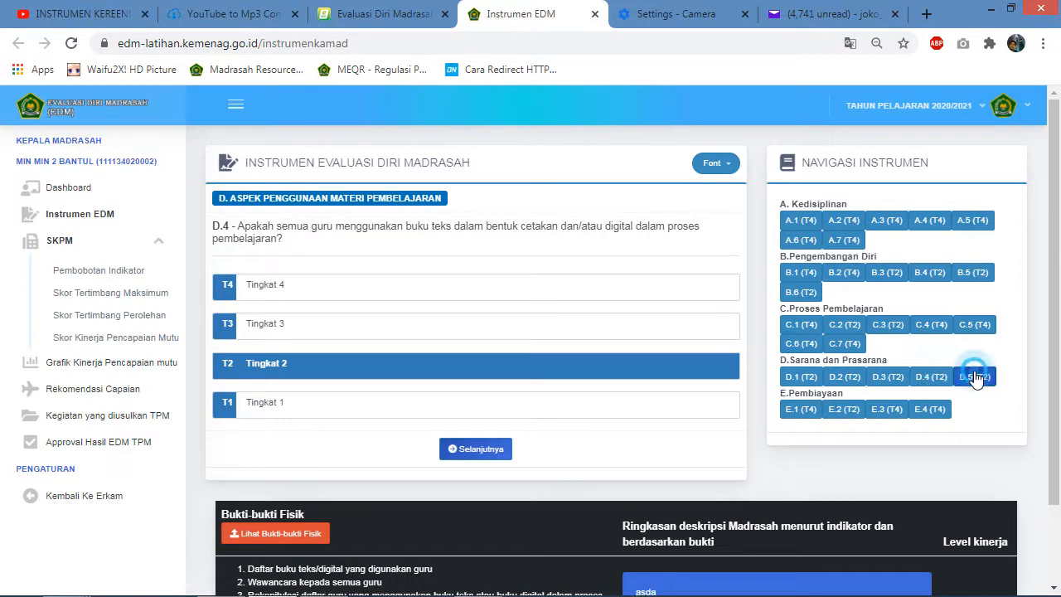
Go through the Pembiayaan questions E.1 to E.4 in the instrument
{"action": "left_click", "coordinate": [803, 410]}
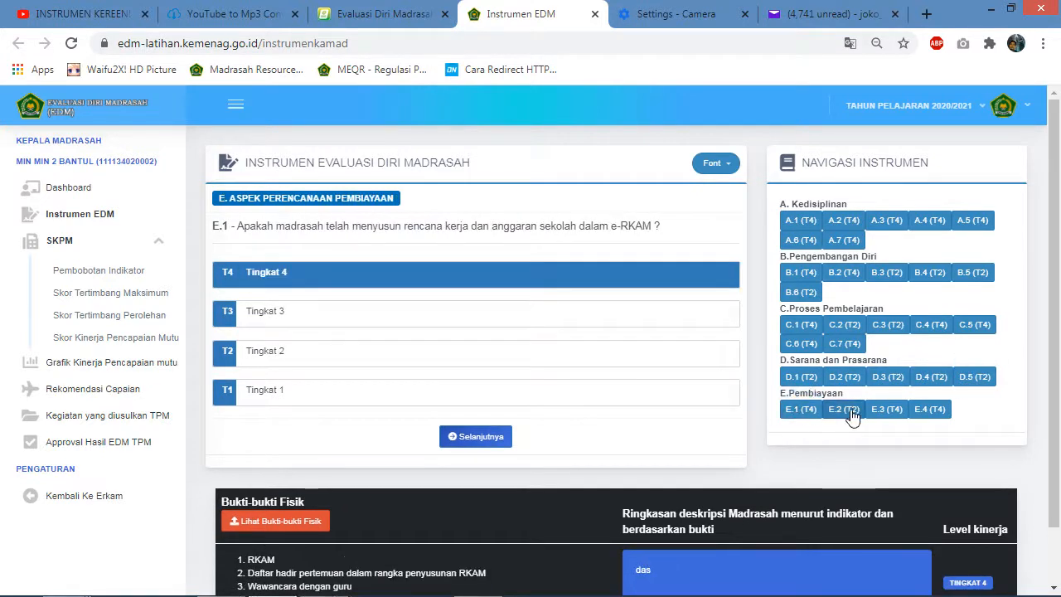
{"action": "left_click", "coordinate": [853, 410]}
{"action": "left_click", "coordinate": [886, 410]}
{"action": "left_click", "coordinate": [926, 413]}
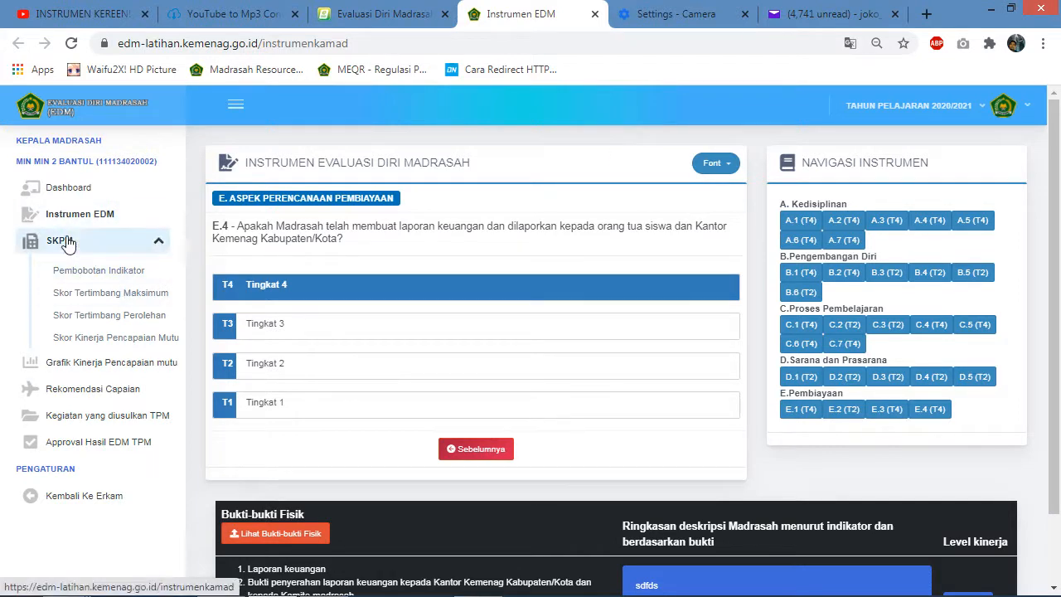
View the SKPM pages Pembobotan Indikator, Skor Tertimbang Perolehan and Skor Tertimbang Maksimum
{"action": "left_click", "coordinate": [80, 273]}
{"action": "left_click", "coordinate": [98, 315]}
{"action": "left_click", "coordinate": [107, 292]}
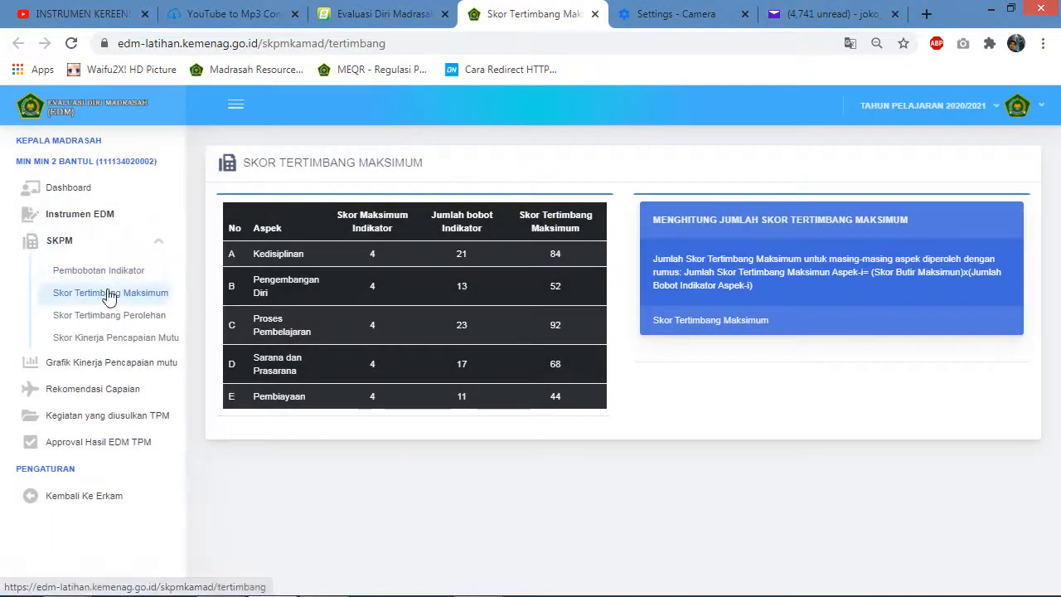
Revisit the answer levels of question A.1 in Instrumen EDM, and view the Skor Kinerja Pencapaian Mutu page
{"action": "left_click", "coordinate": [77, 214]}
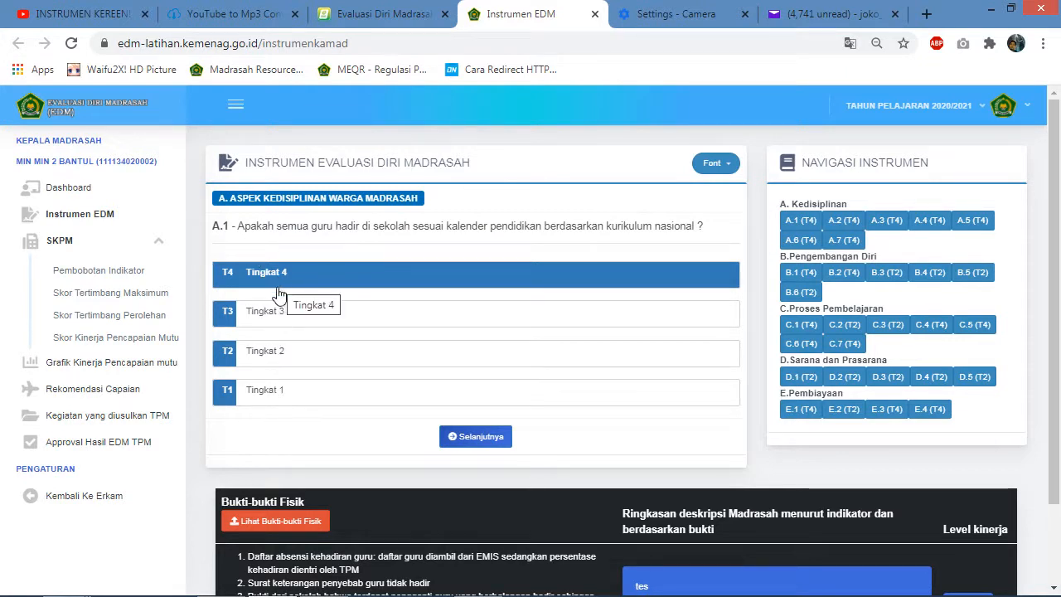
{"action": "left_click", "coordinate": [267, 387]}
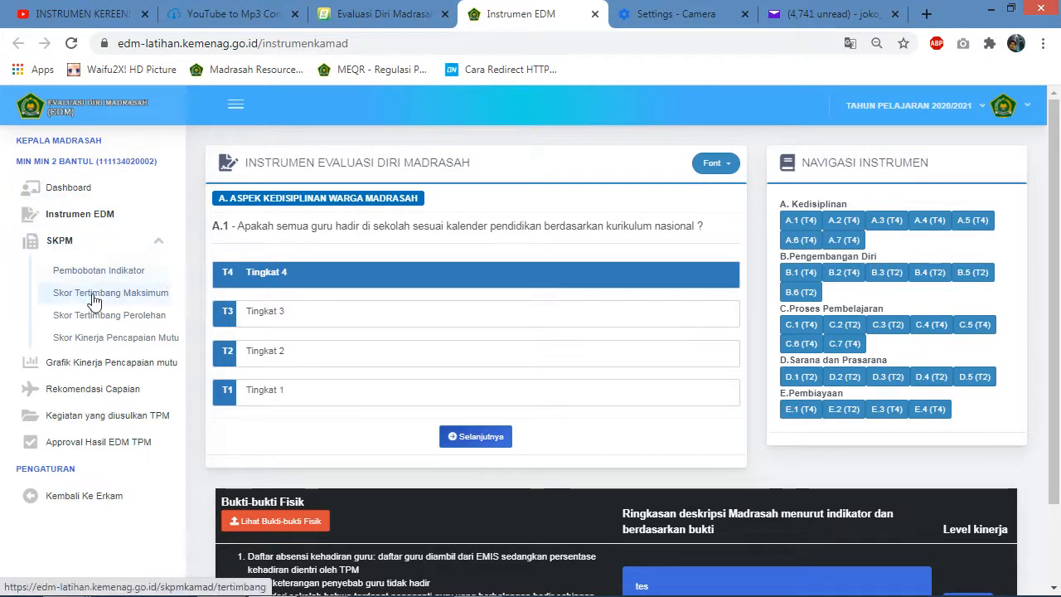
{"action": "left_click", "coordinate": [100, 337]}
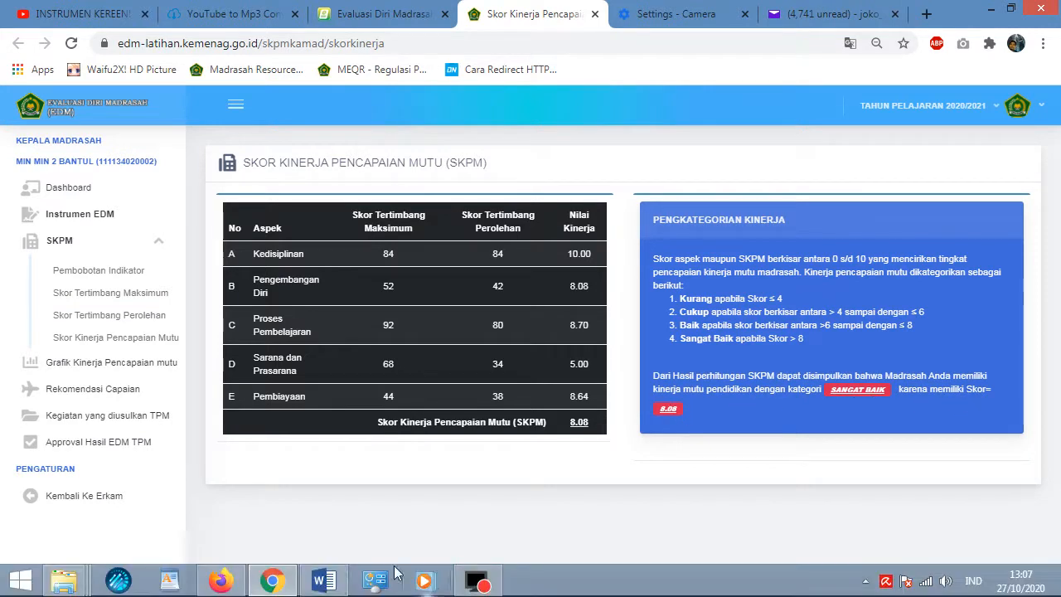
Switch to the Word document Latihan EDM dan e-RKAM_TIP_rev01.docx, review the case notes above Hasil Grafik EDM, and return to the browser
{"action": "left_click", "coordinate": [324, 580]}
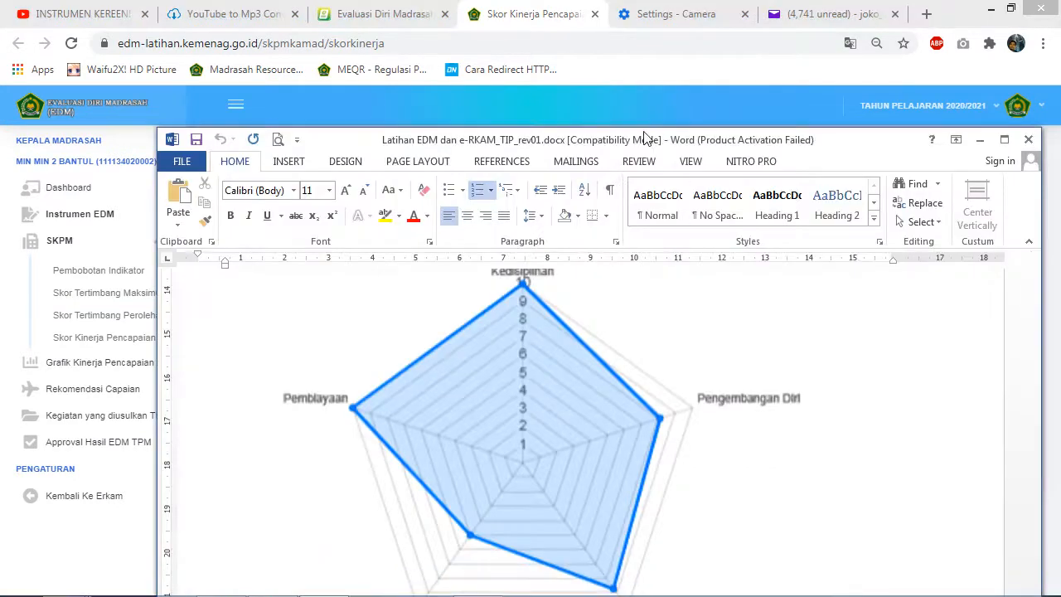
{"action": "left_click_drag", "start_coordinate": [625, 137], "coordinate": [708, 307]}
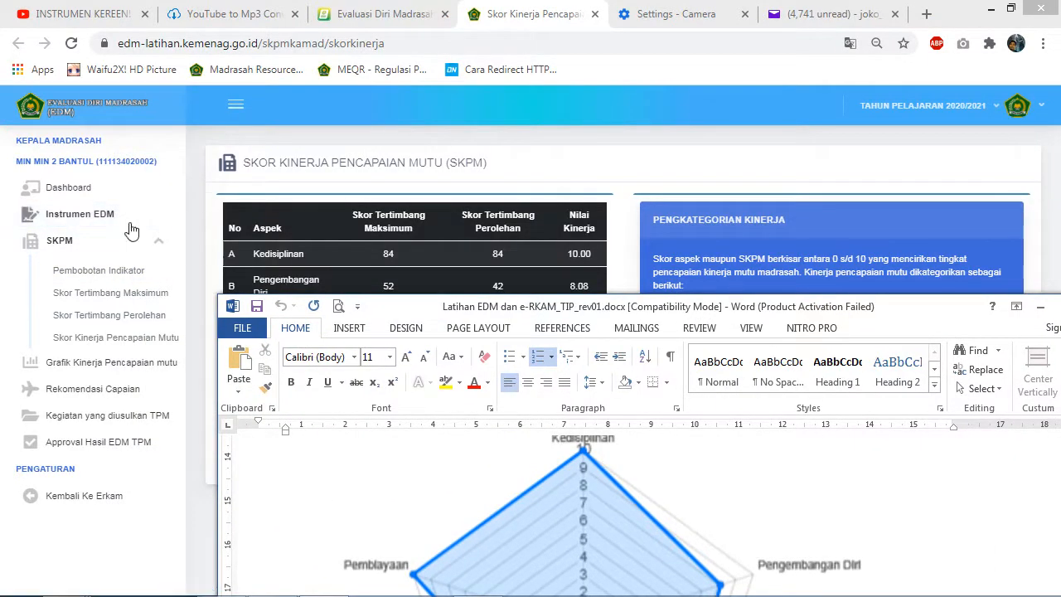
{"action": "left_click_drag", "start_coordinate": [591, 308], "coordinate": [514, 121]}
{"action": "scroll", "coordinate": [462, 433], "scroll_direction": "up", "scroll_amount": 3}
{"action": "scroll", "coordinate": [462, 432], "scroll_direction": "up", "scroll_amount": 3}
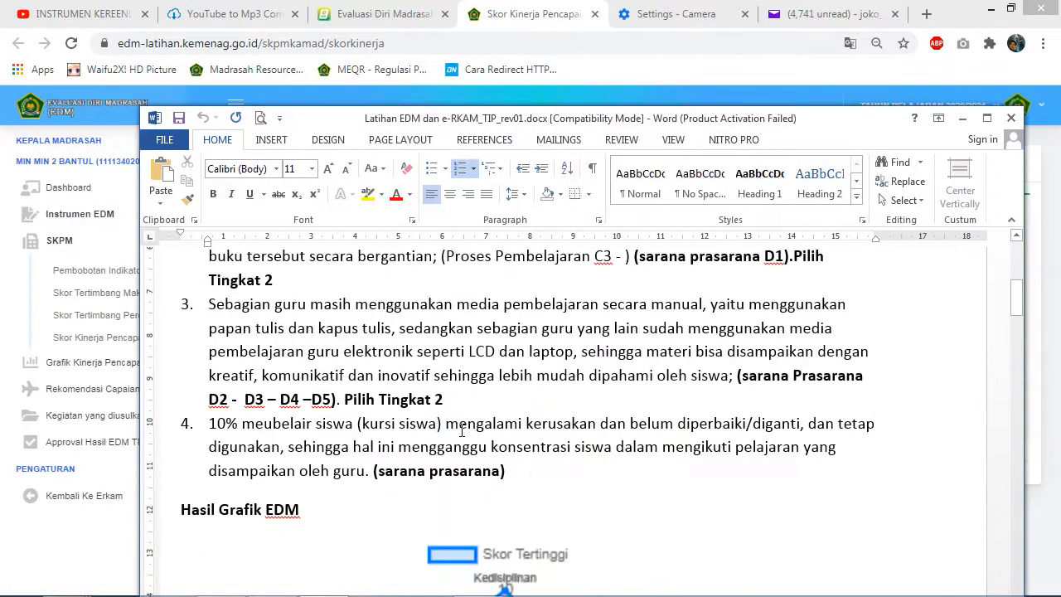
{"action": "scroll", "coordinate": [462, 432], "scroll_direction": "up", "scroll_amount": 1}
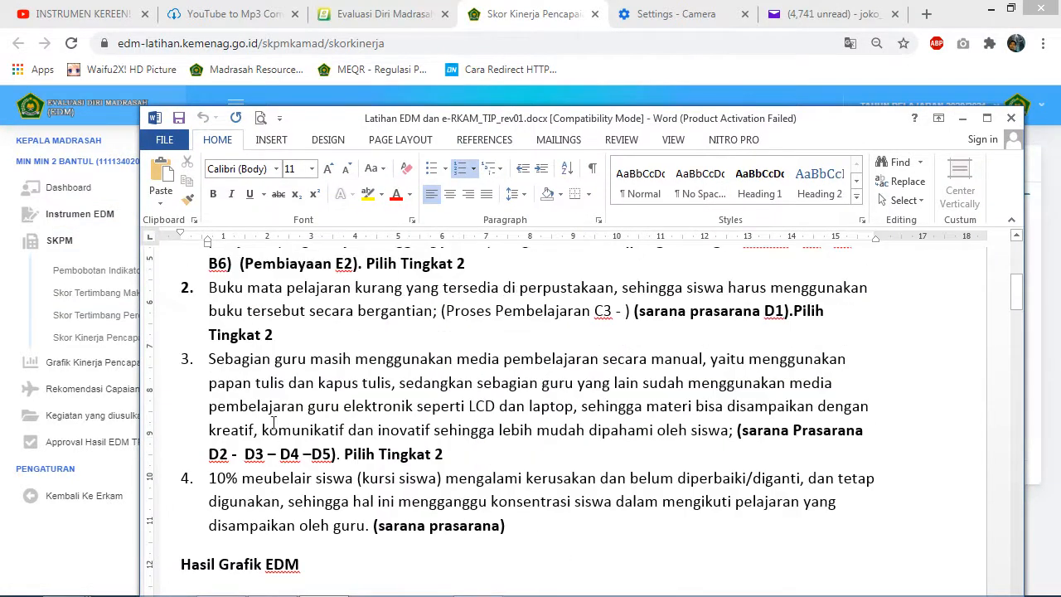
{"action": "left_click", "coordinate": [41, 471]}
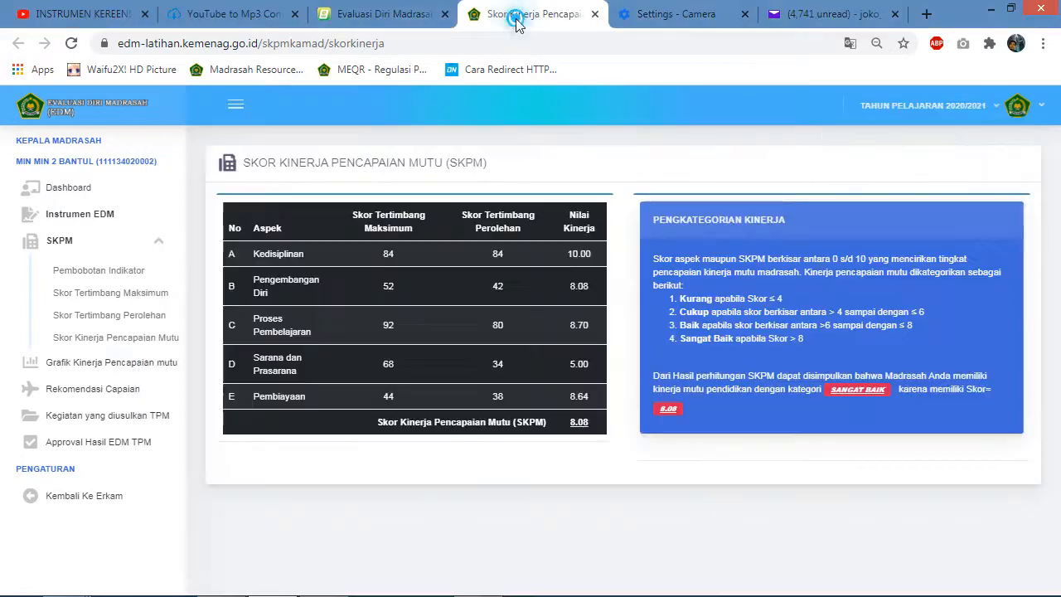
View Grafik Kinerja Pencapaian mutu and inspect the score of each aspect on the radar chart
{"action": "left_click", "coordinate": [93, 363]}
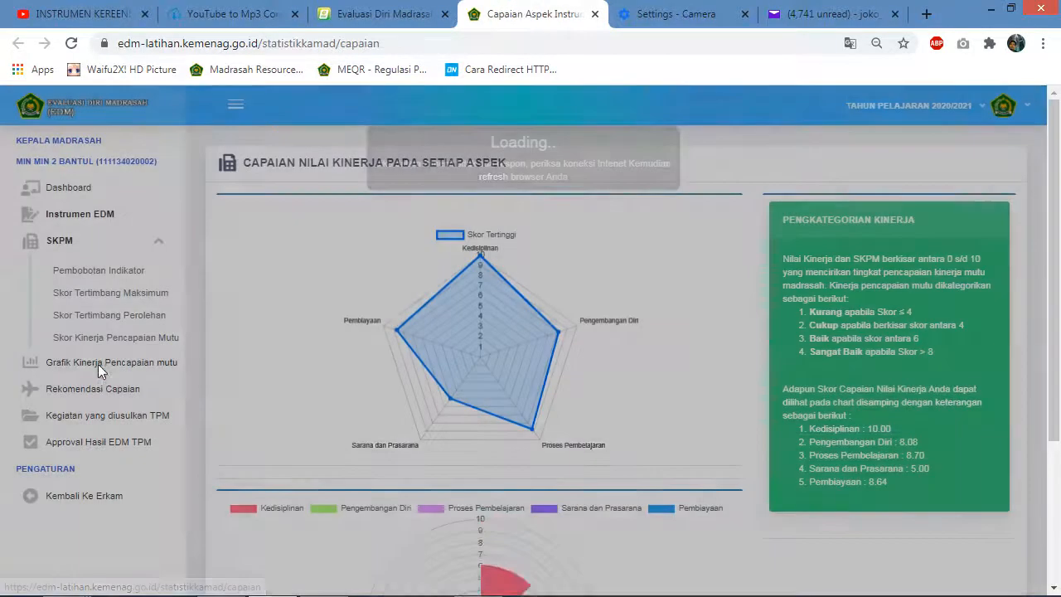
{"action": "scroll", "coordinate": [687, 305], "scroll_direction": "down", "scroll_amount": 1}
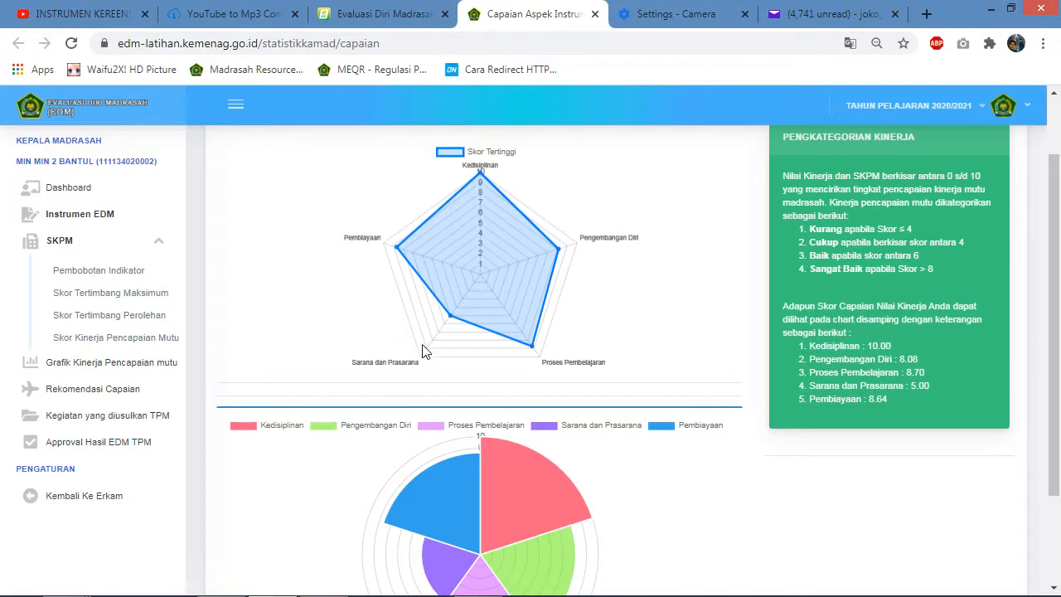
{"action": "mouse_move", "coordinate": [452, 321]}
{"action": "mouse_move", "coordinate": [562, 256]}
{"action": "mouse_move", "coordinate": [533, 354]}
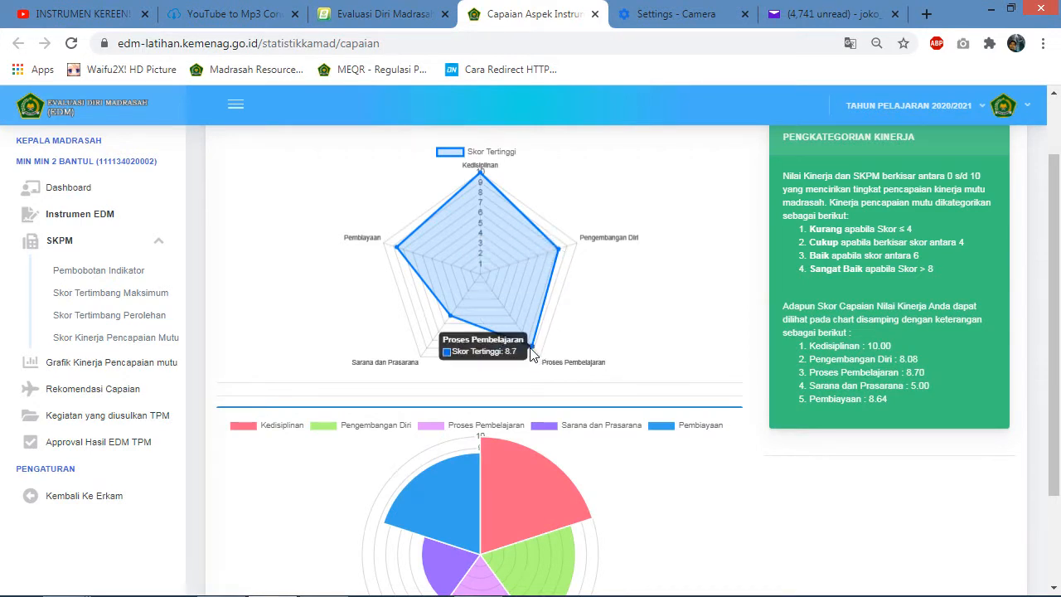
{"action": "mouse_move", "coordinate": [399, 253]}
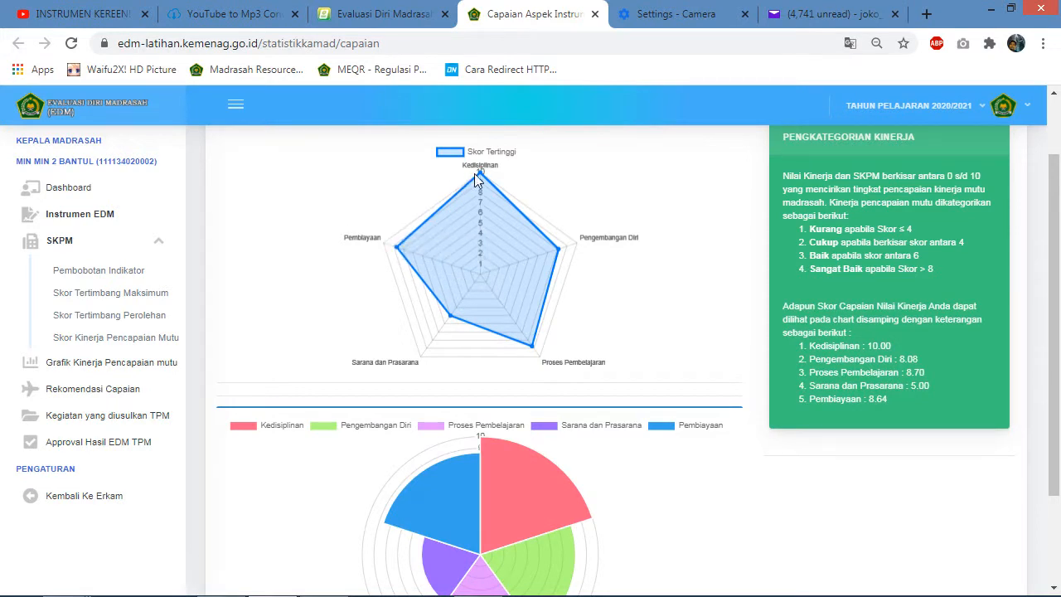
{"action": "mouse_move", "coordinate": [480, 172]}
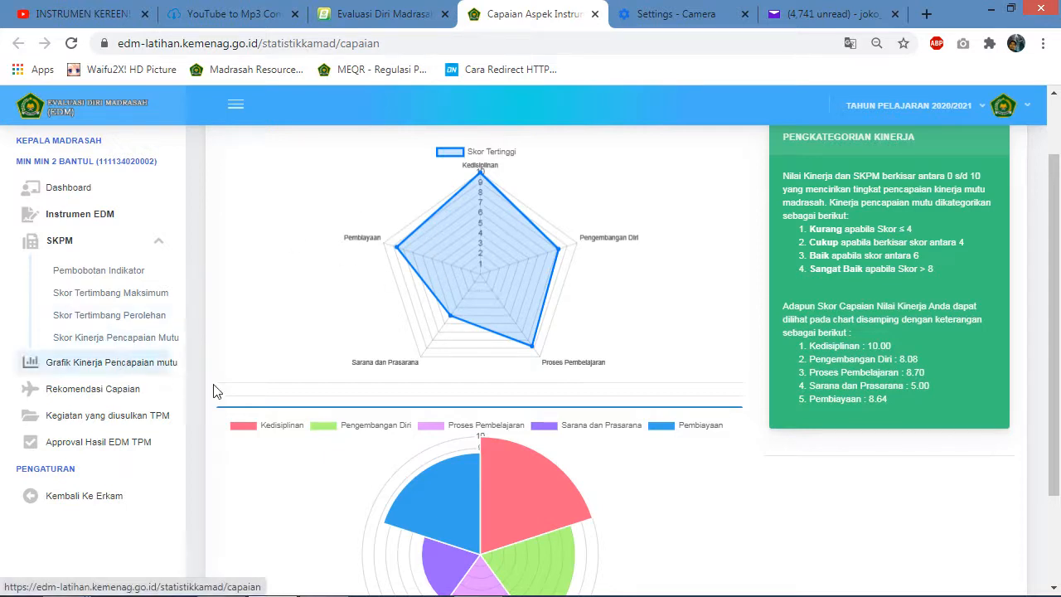
Inspect the aspect segments of the coloured polar chart below the radar chart
{"action": "scroll", "coordinate": [280, 415], "scroll_direction": "down", "scroll_amount": 2}
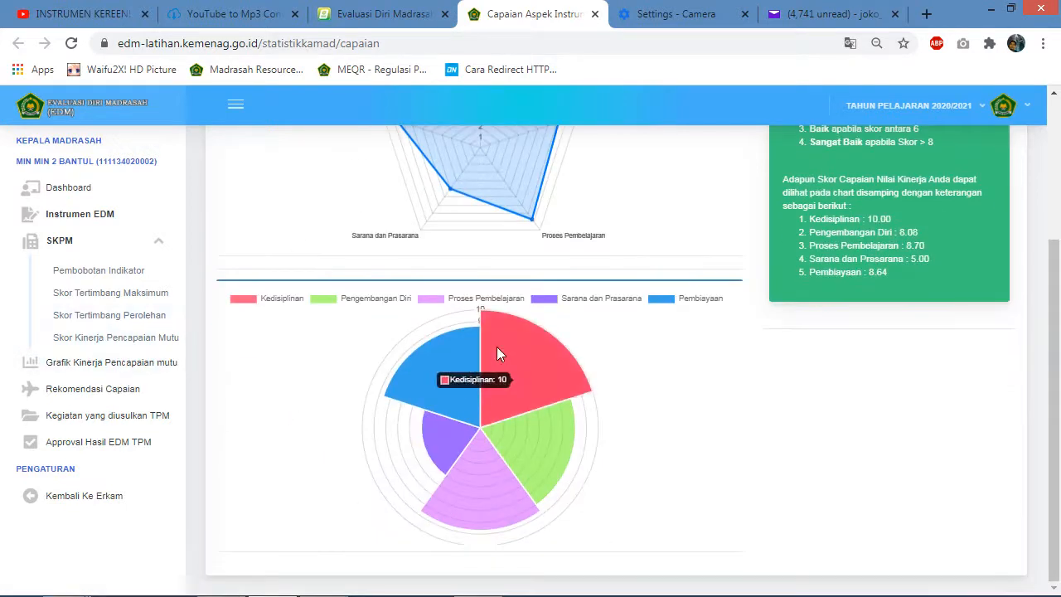
{"action": "mouse_move", "coordinate": [535, 452]}
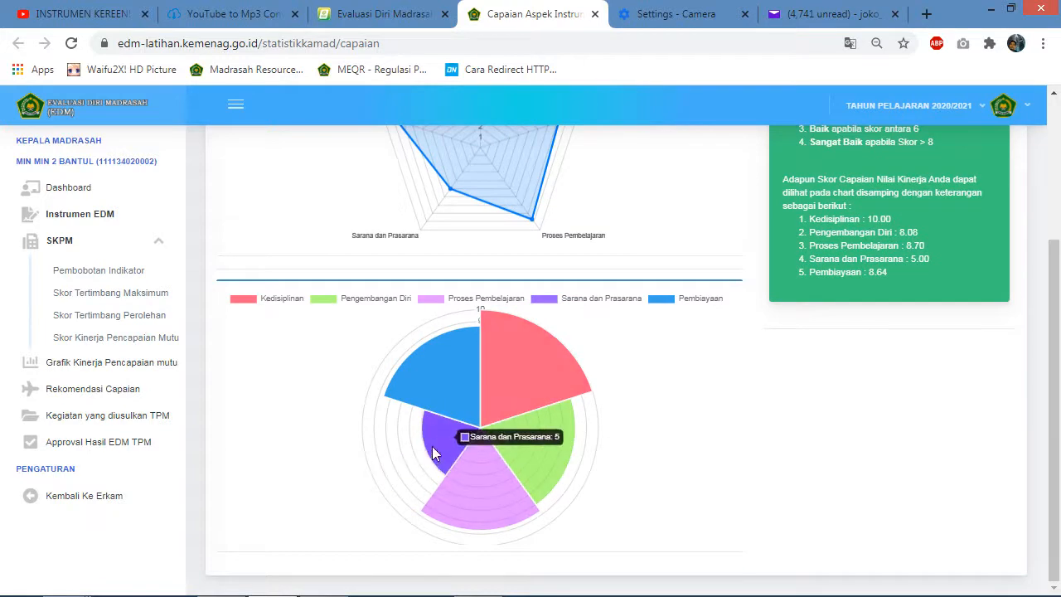
{"action": "mouse_move", "coordinate": [511, 332]}
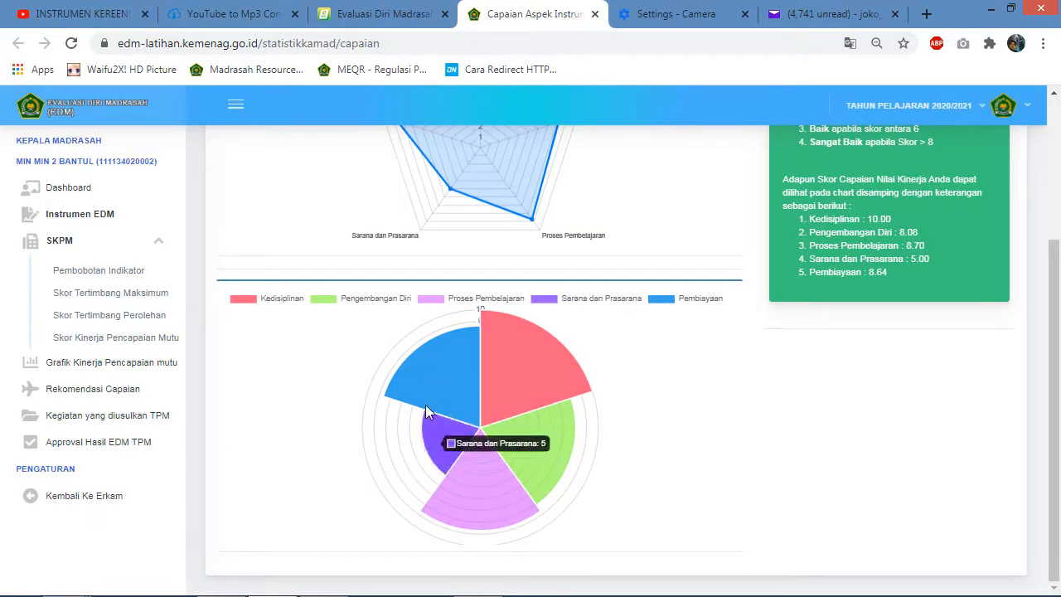
{"action": "mouse_move", "coordinate": [539, 480]}
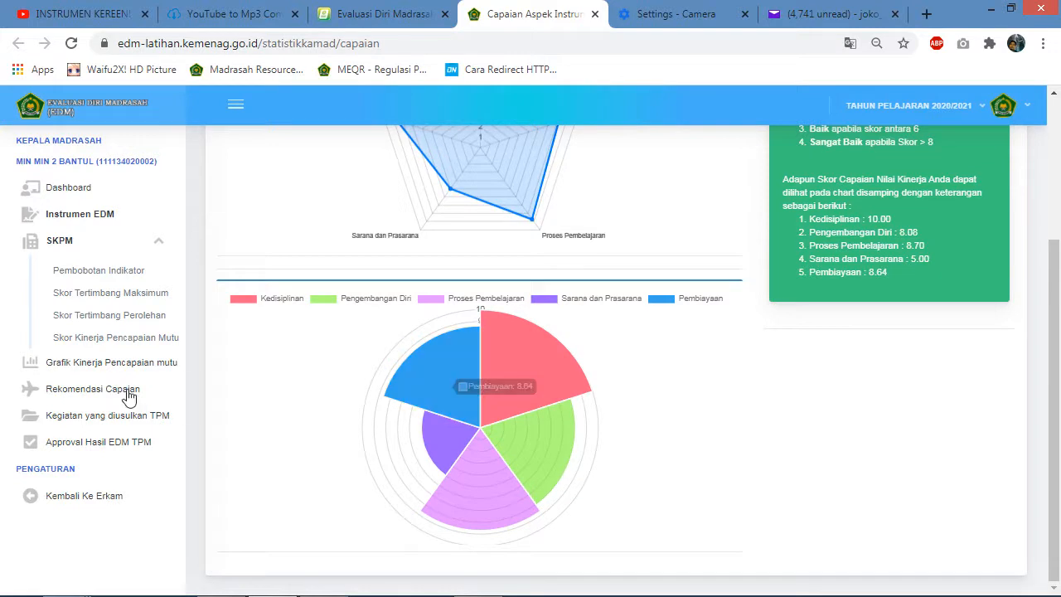
Review Rekomendasi Capaian, highlighting the Sarana dan Prasarana recommendation, and look through the activities on the Kegiatan yang diusulkan TPM page
{"action": "left_click", "coordinate": [77, 393]}
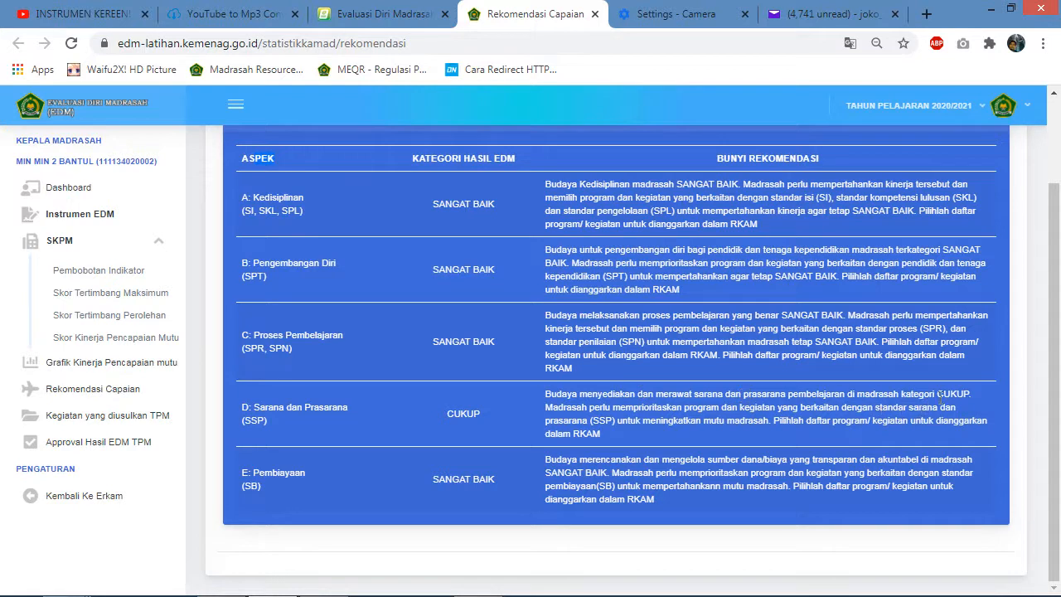
{"action": "left_click_drag", "start_coordinate": [556, 415], "coordinate": [794, 428]}
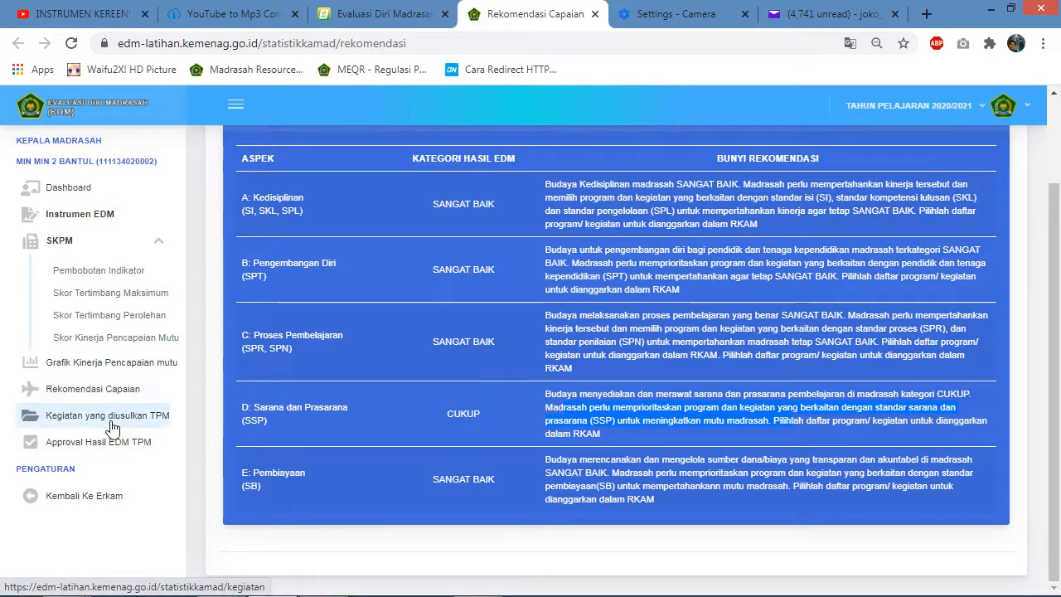
{"action": "left_click", "coordinate": [110, 421]}
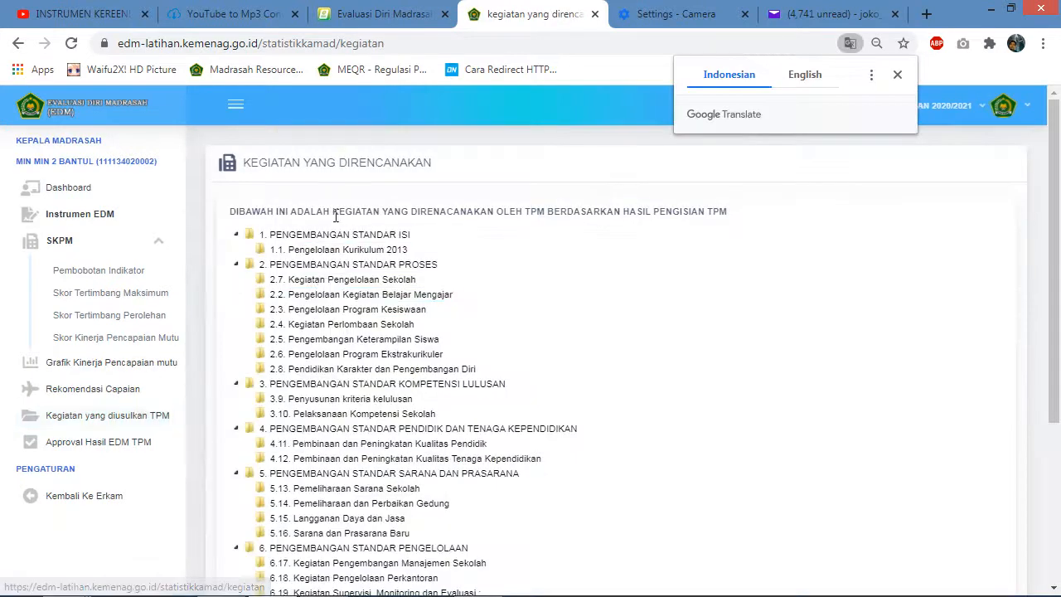
{"action": "scroll", "coordinate": [335, 340], "scroll_direction": "down", "scroll_amount": 3}
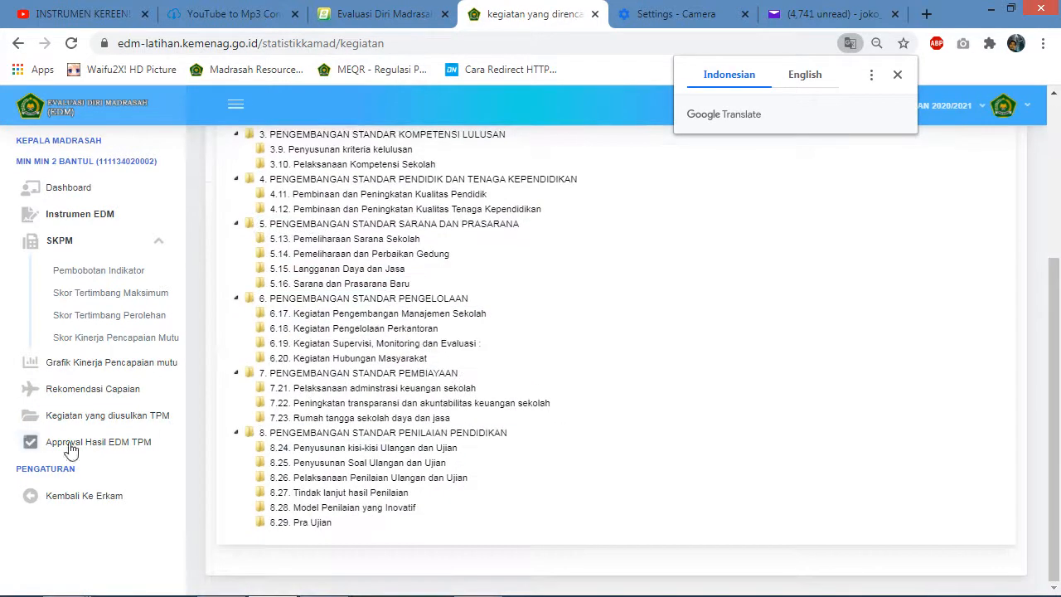
View the Approval Hasil EDM TPM page and recheck question B.3 in Instrumen EDM
{"action": "left_click", "coordinate": [97, 442]}
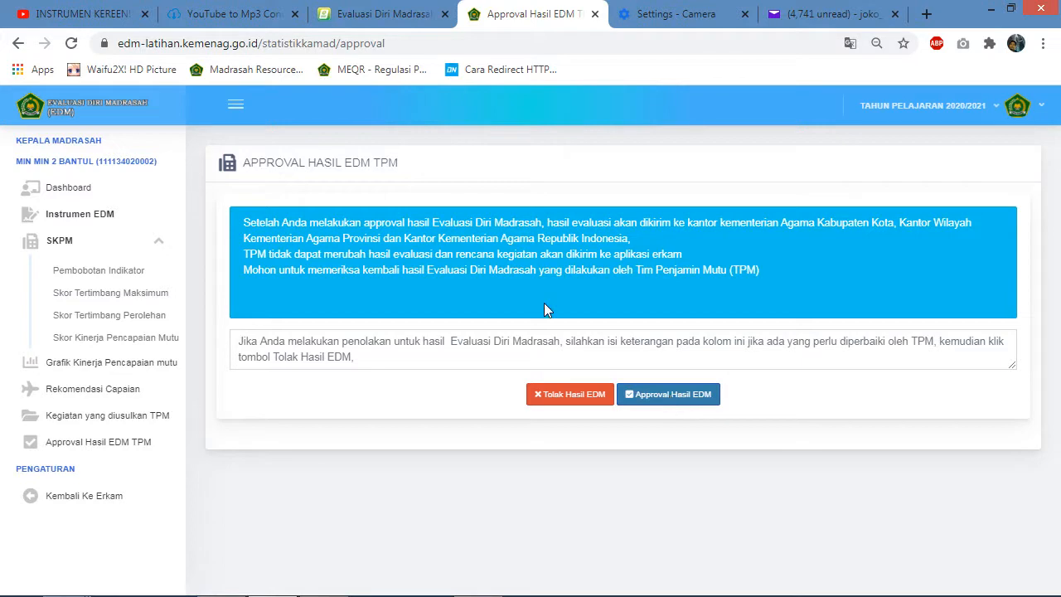
{"action": "left_click", "coordinate": [99, 214]}
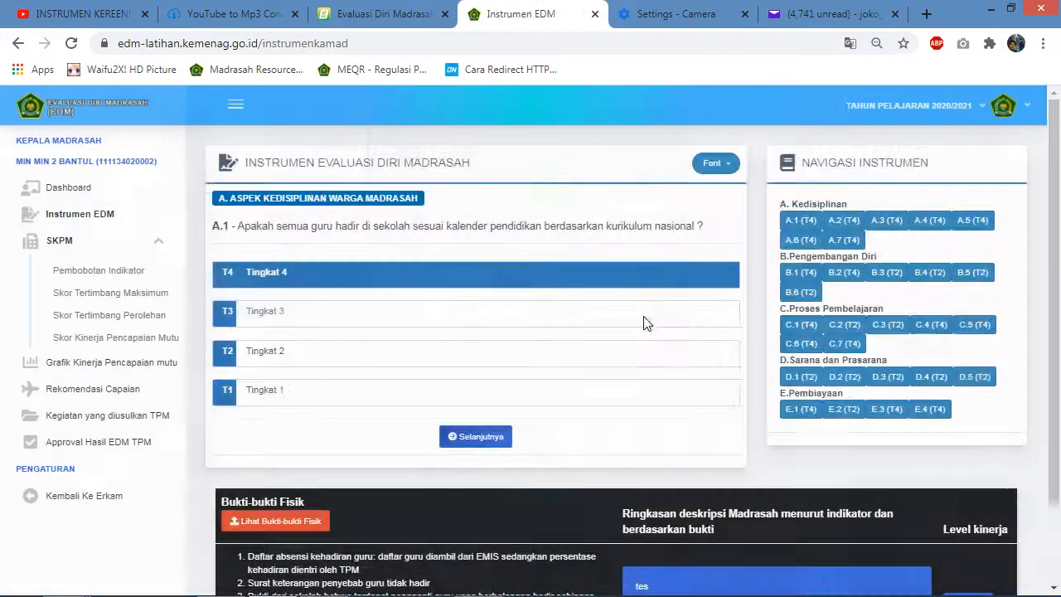
{"action": "left_click", "coordinate": [886, 273]}
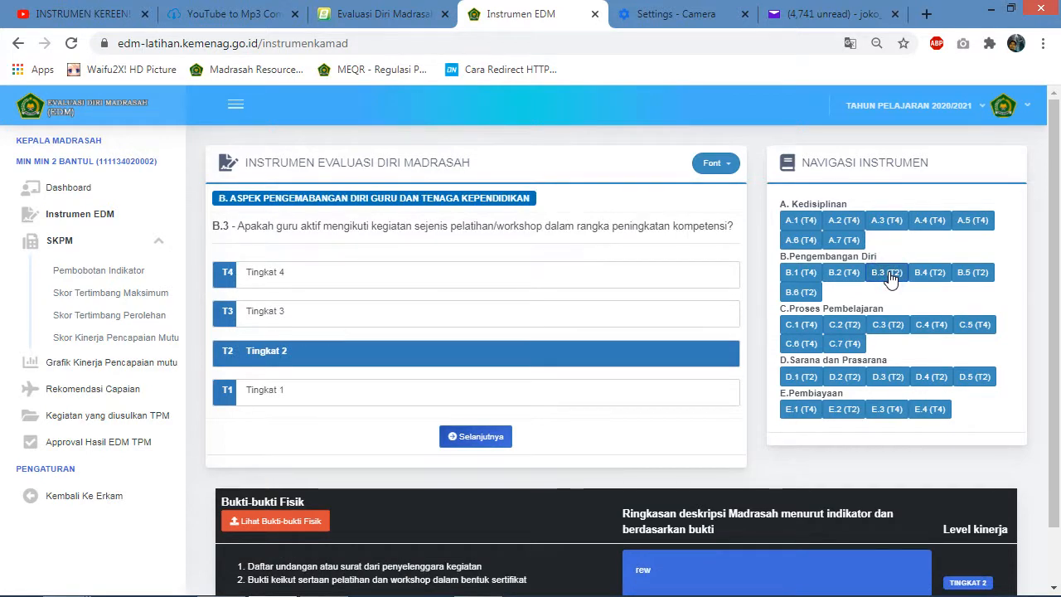
Return to Approval Hasil EDM TPM, focus the rejection notes field, and start approving the EDM results but cancel the confirmation
{"action": "left_click", "coordinate": [76, 444]}
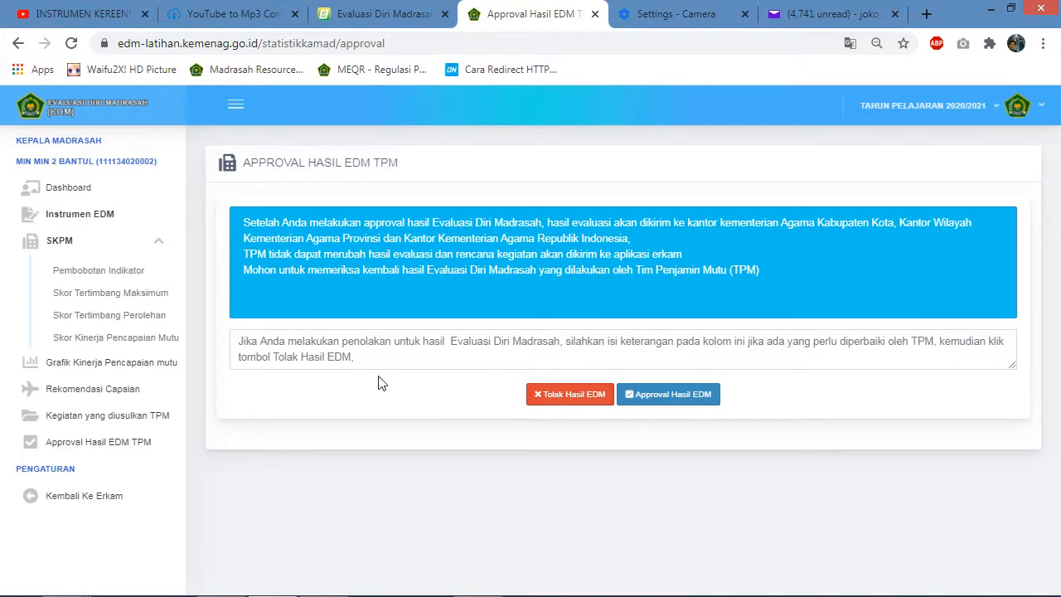
{"action": "left_click", "coordinate": [354, 357]}
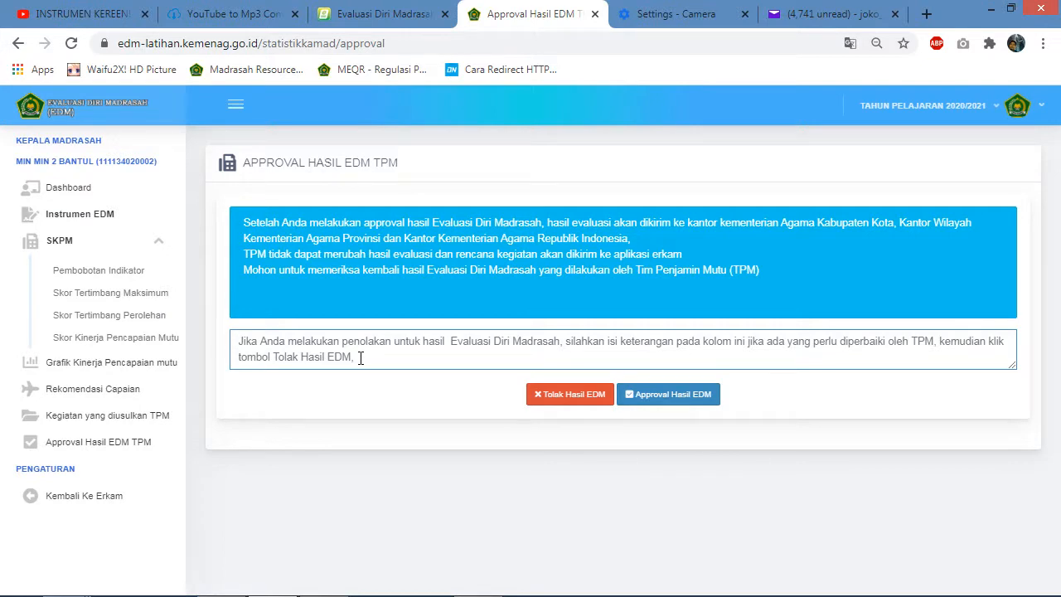
{"action": "left_click", "coordinate": [693, 396]}
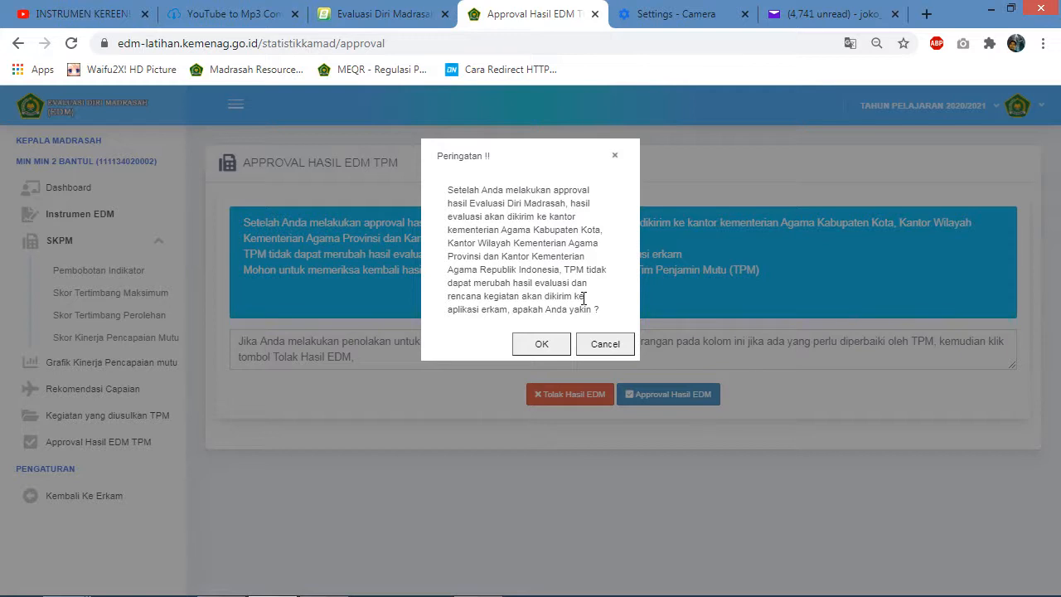
{"action": "left_click", "coordinate": [625, 343]}
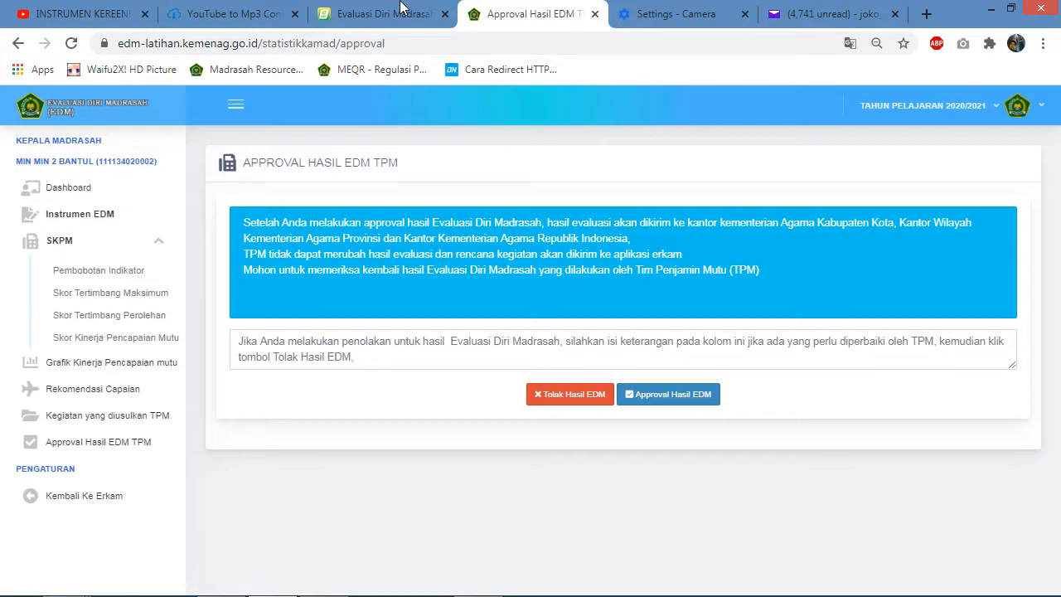